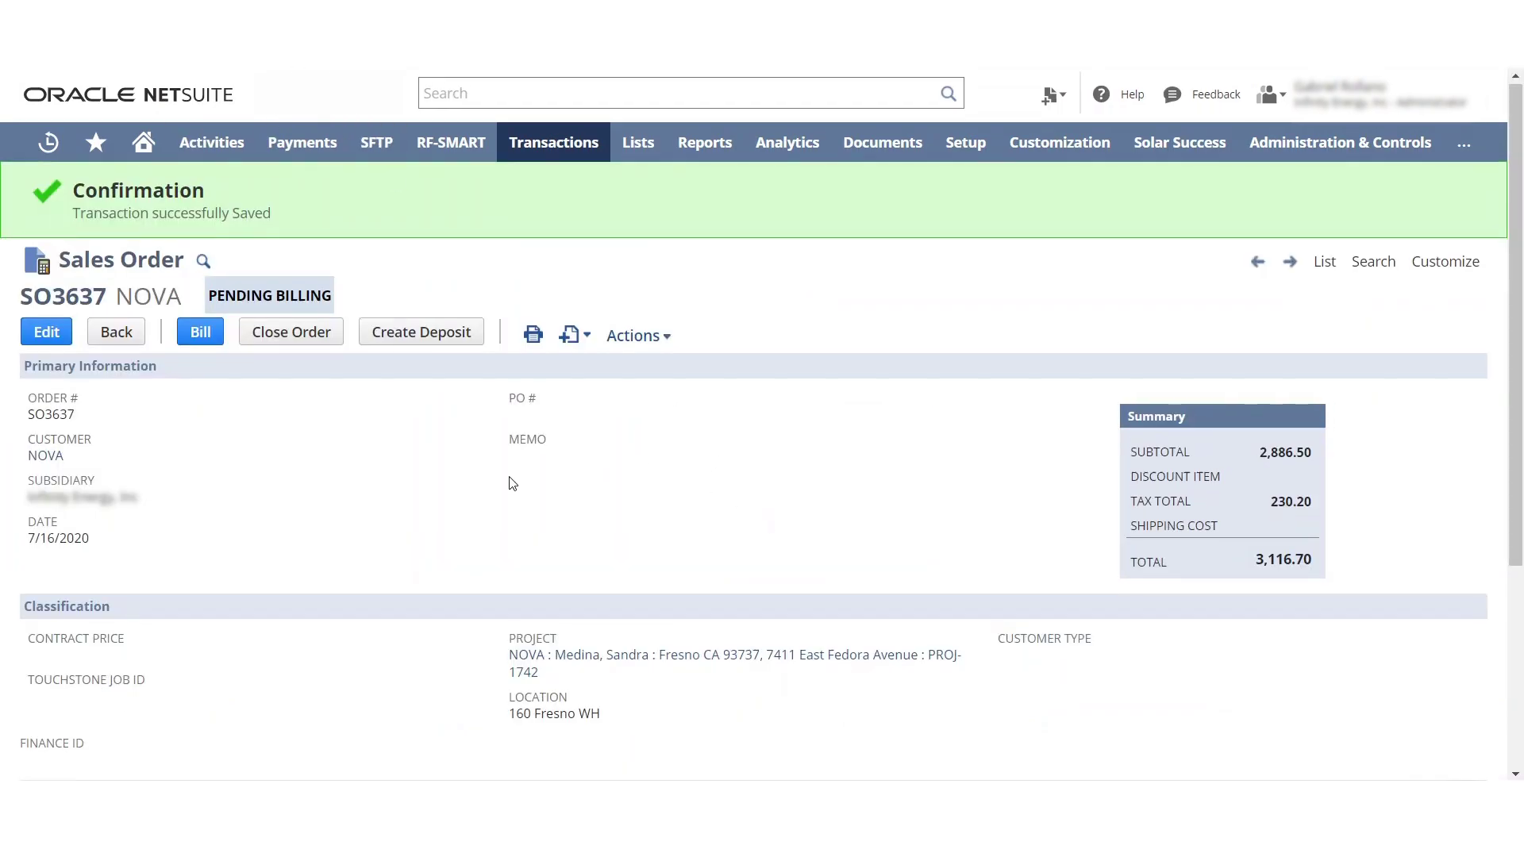
- Check SO3637's Accounting details: cost of goods sold 3330.92 dated 7/17/2020
scroll(401, 364, down, 3)
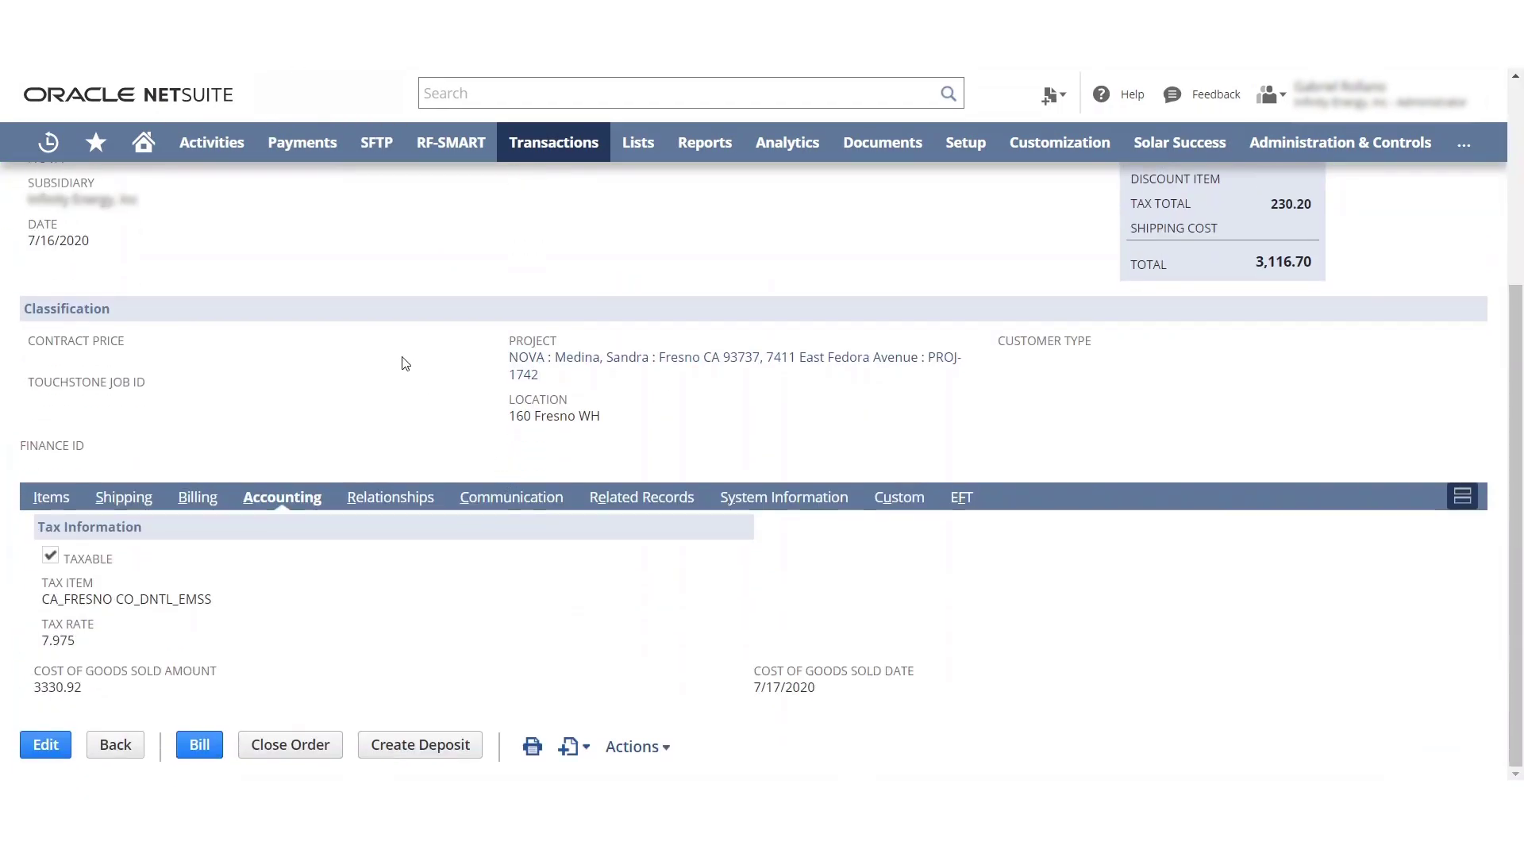
scroll(373, 399, up, 2)
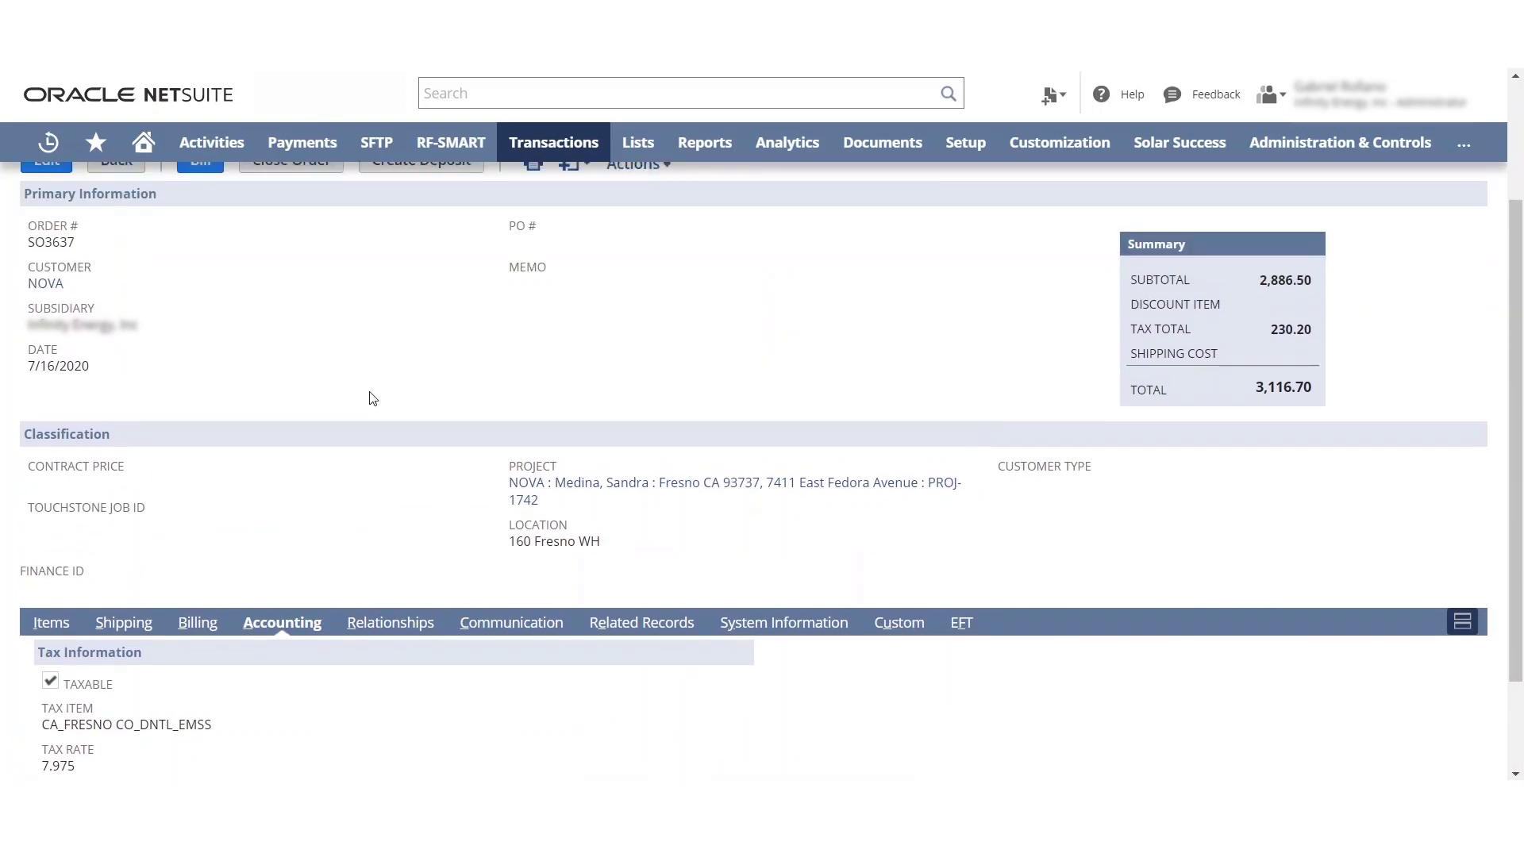
scroll(373, 398, up, 3)
scroll(384, 430, down, 4)
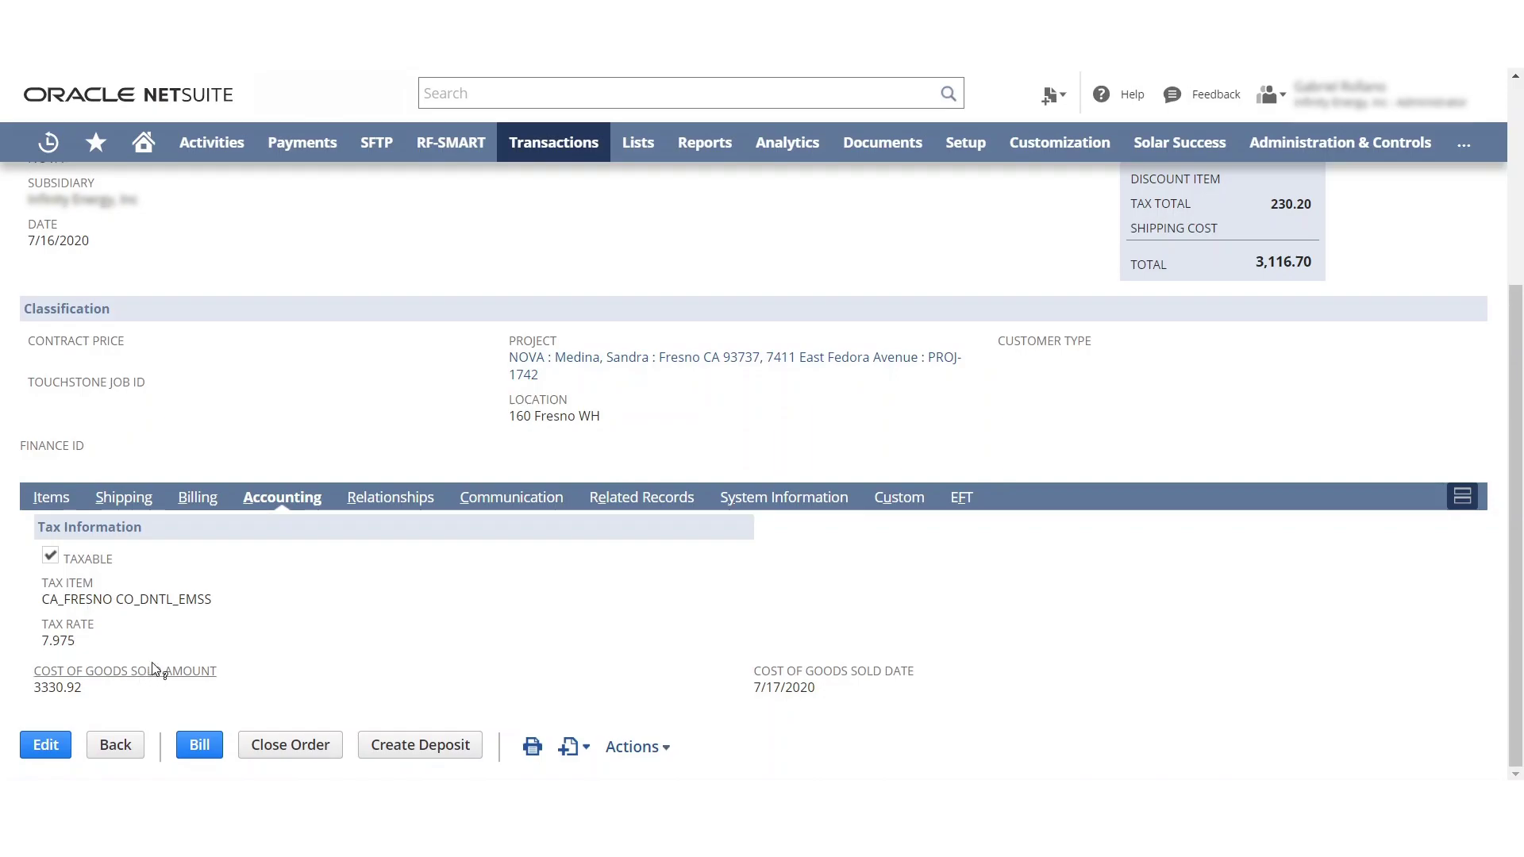
click(608, 500)
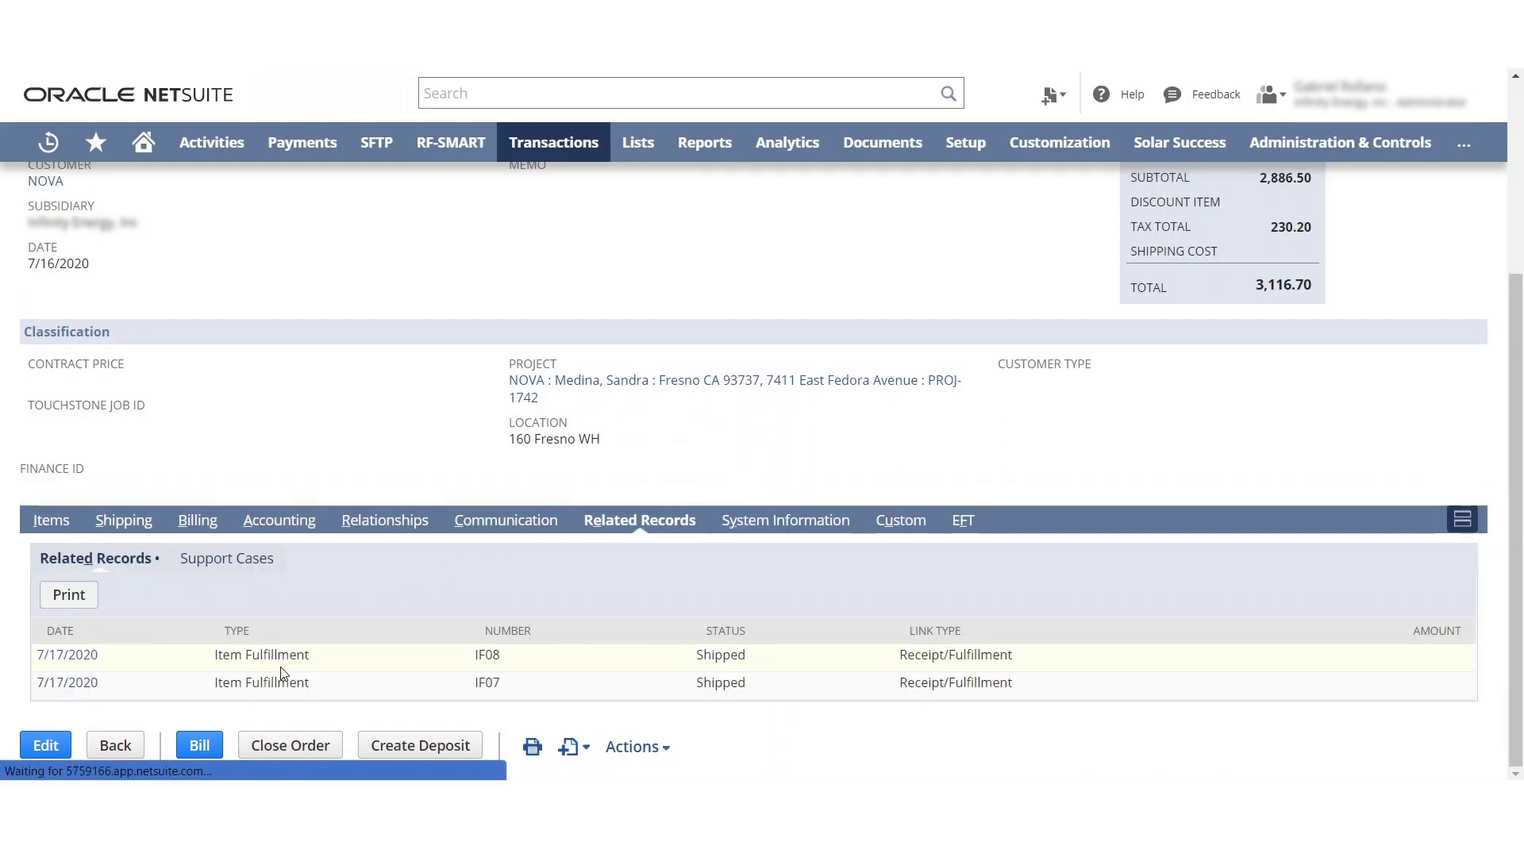
click(486, 524)
click(387, 521)
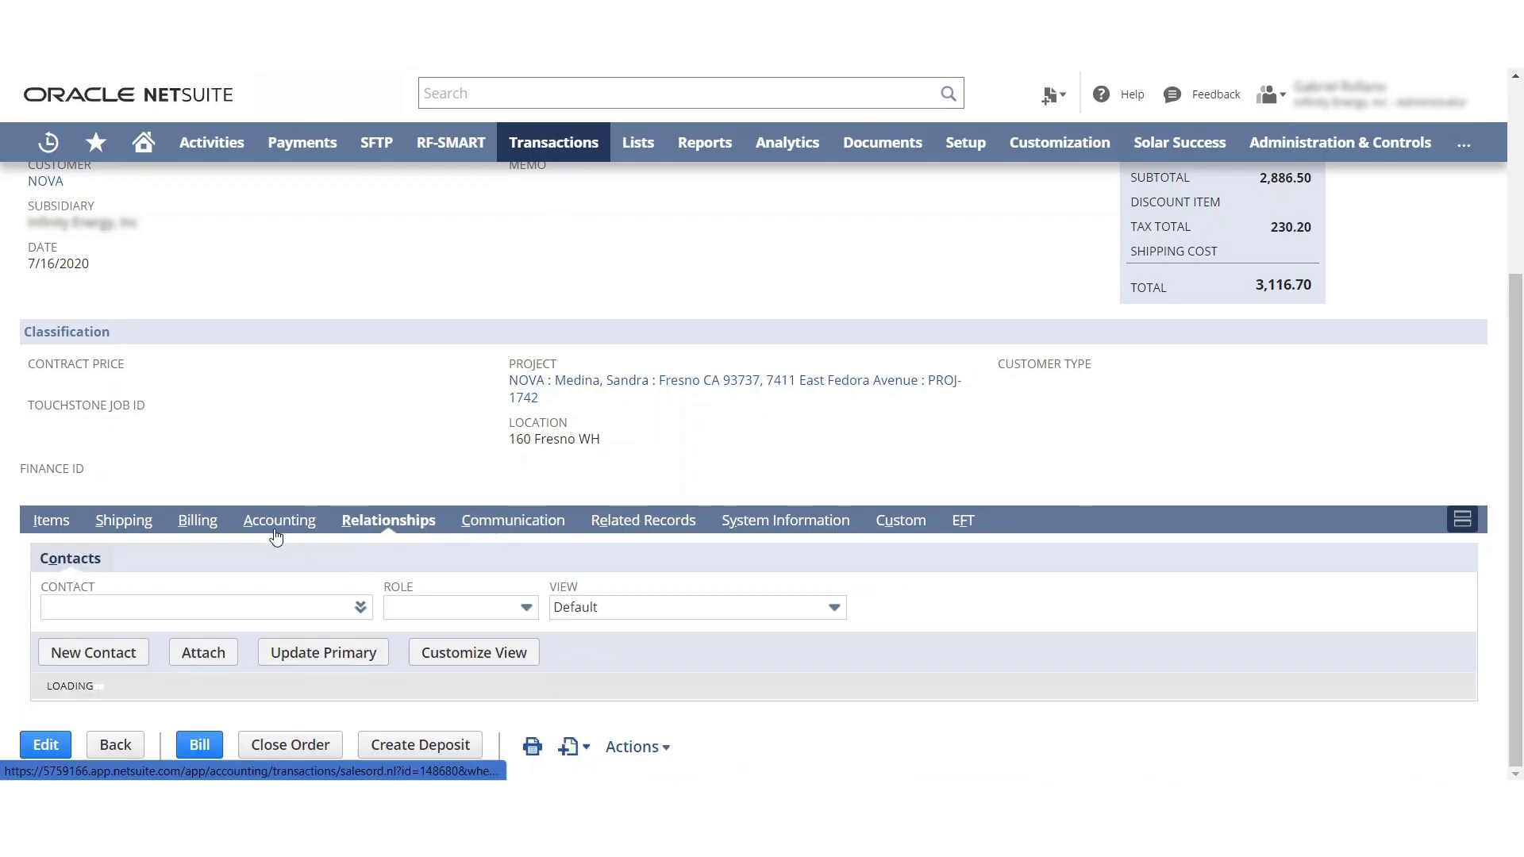
click(278, 522)
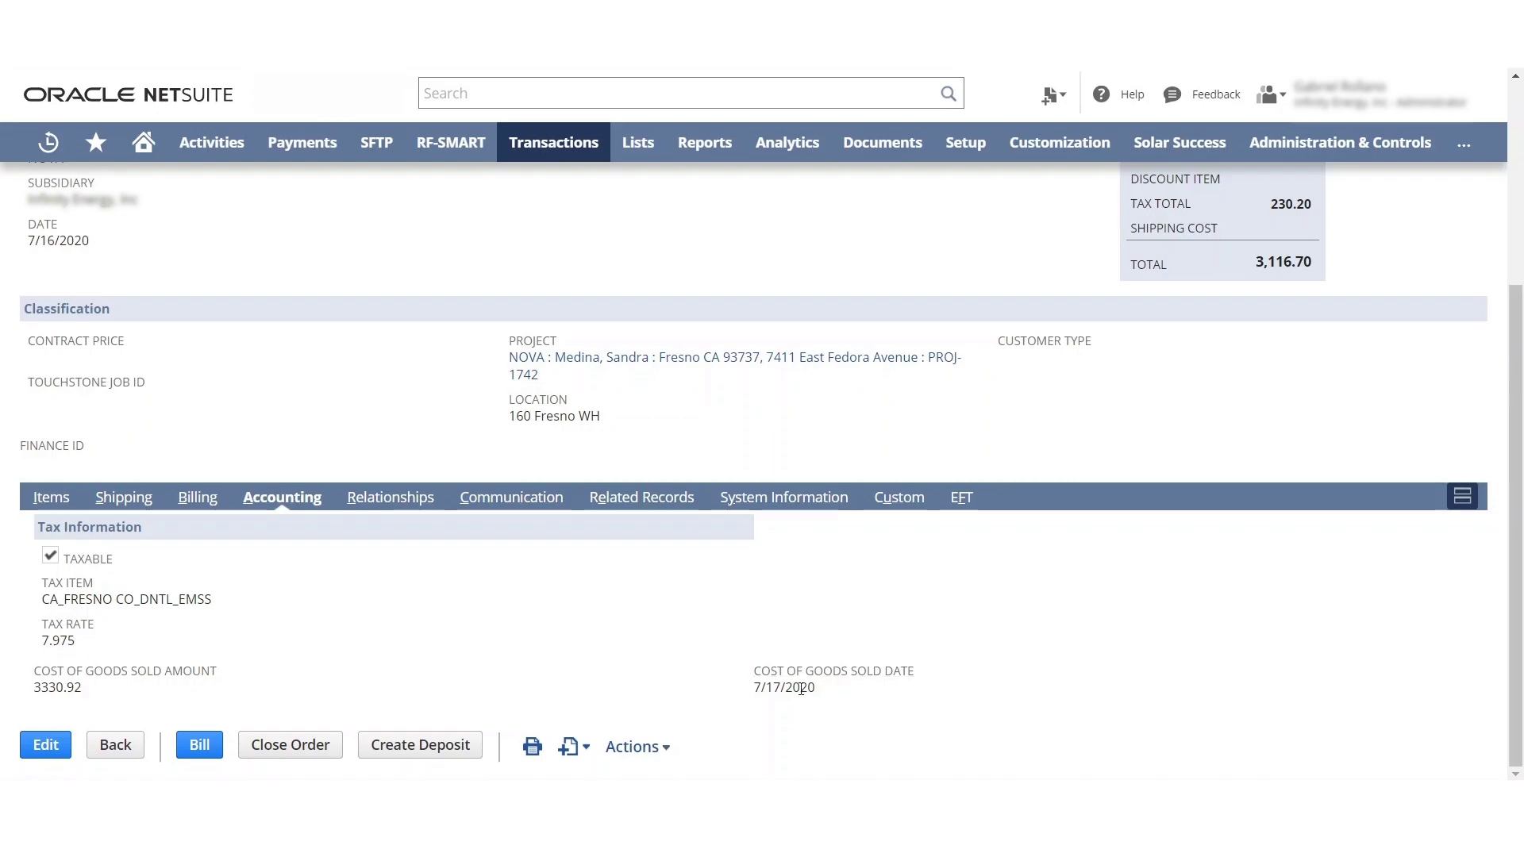
- Scroll through SO3637 to recheck the 3330.92 cost of goods sold and 7/17/2020 date
scroll(294, 436, up, 4)
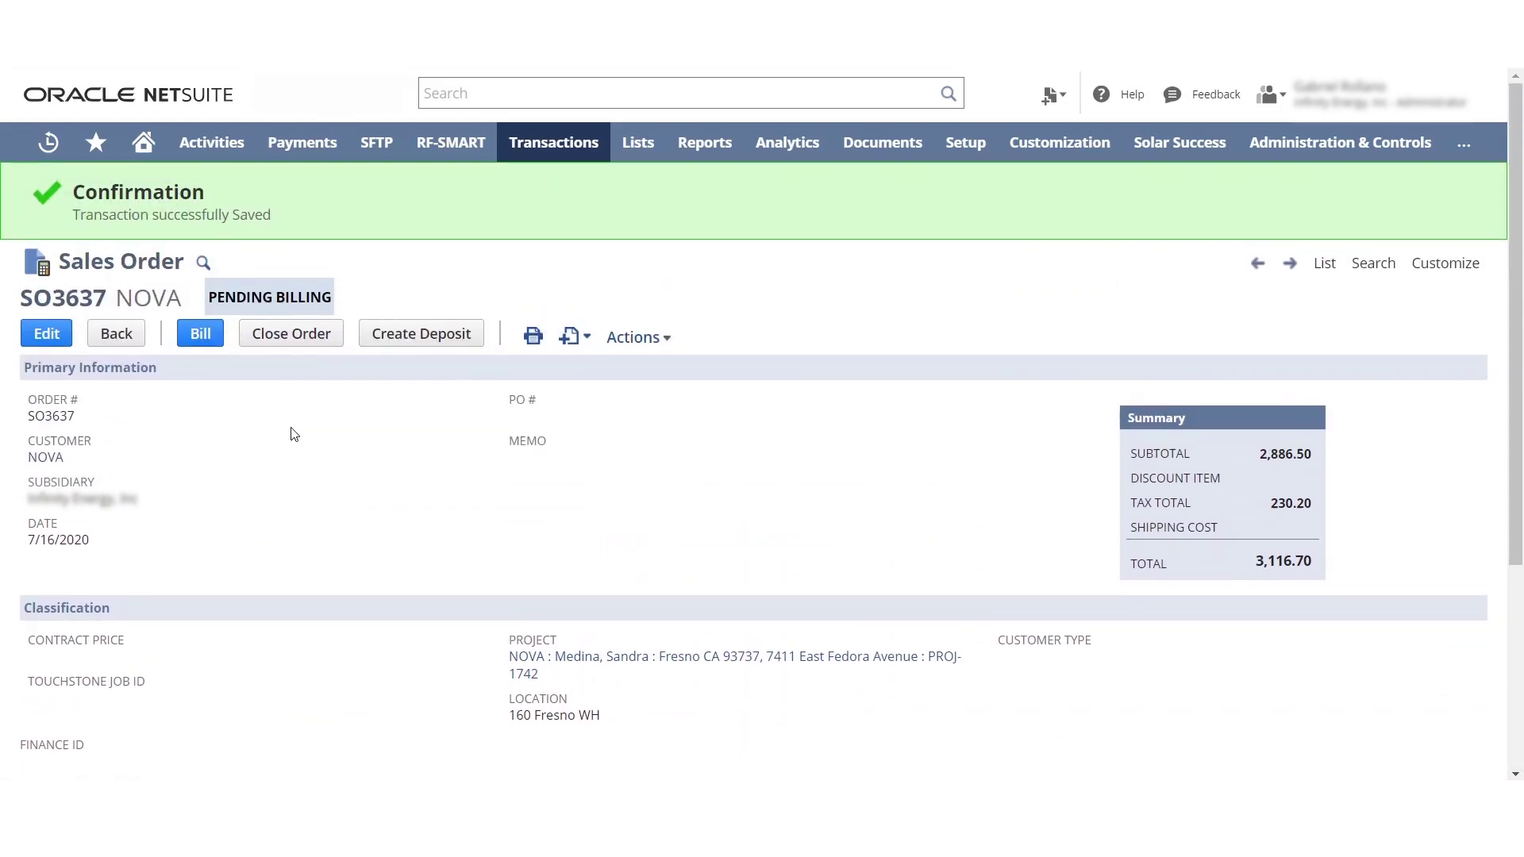
scroll(298, 449, down, 2)
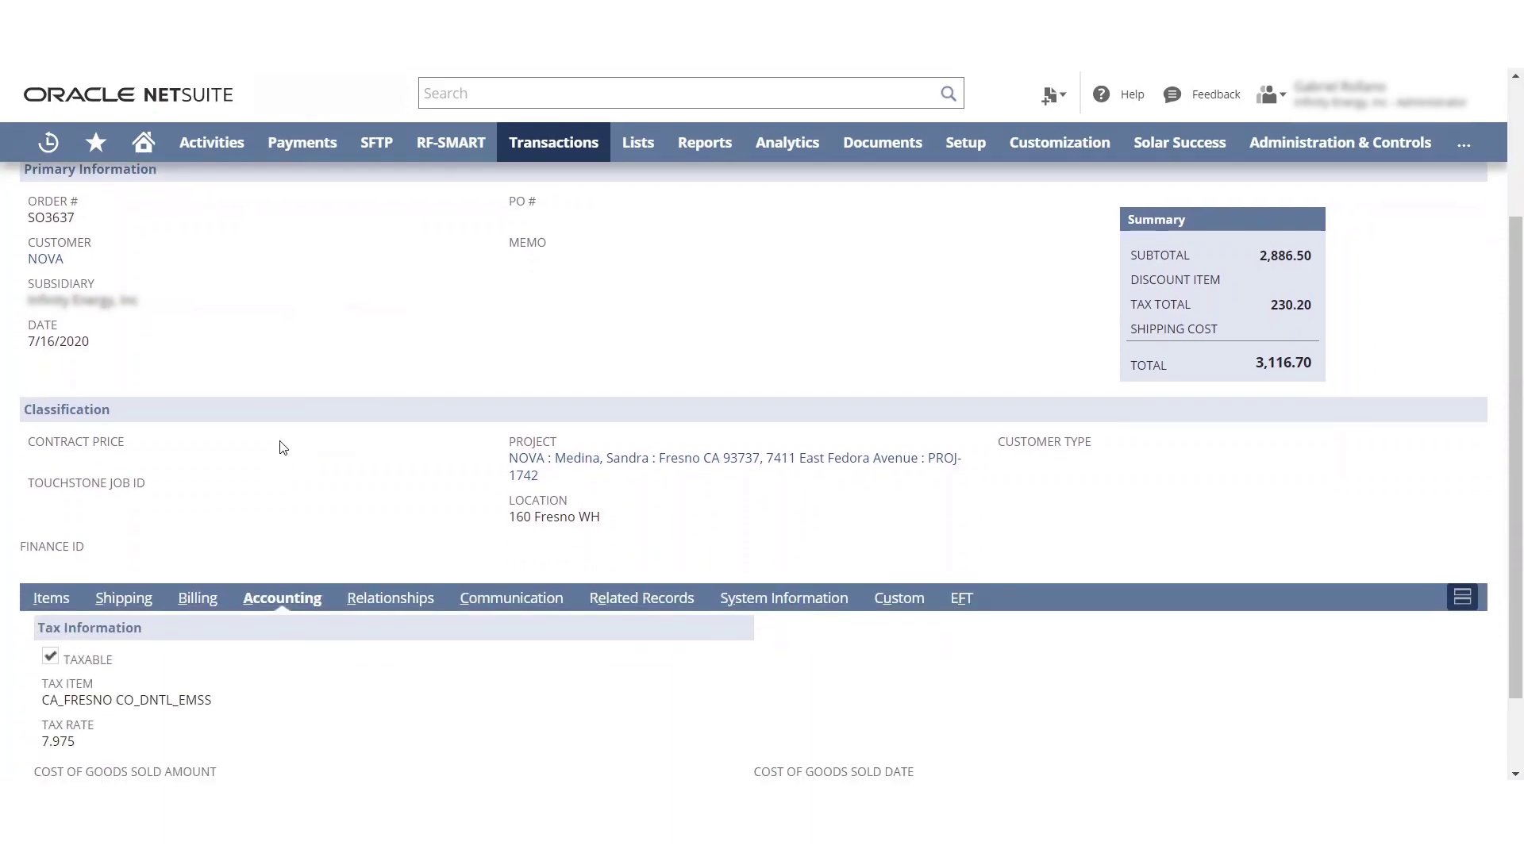
scroll(284, 448, up, 1)
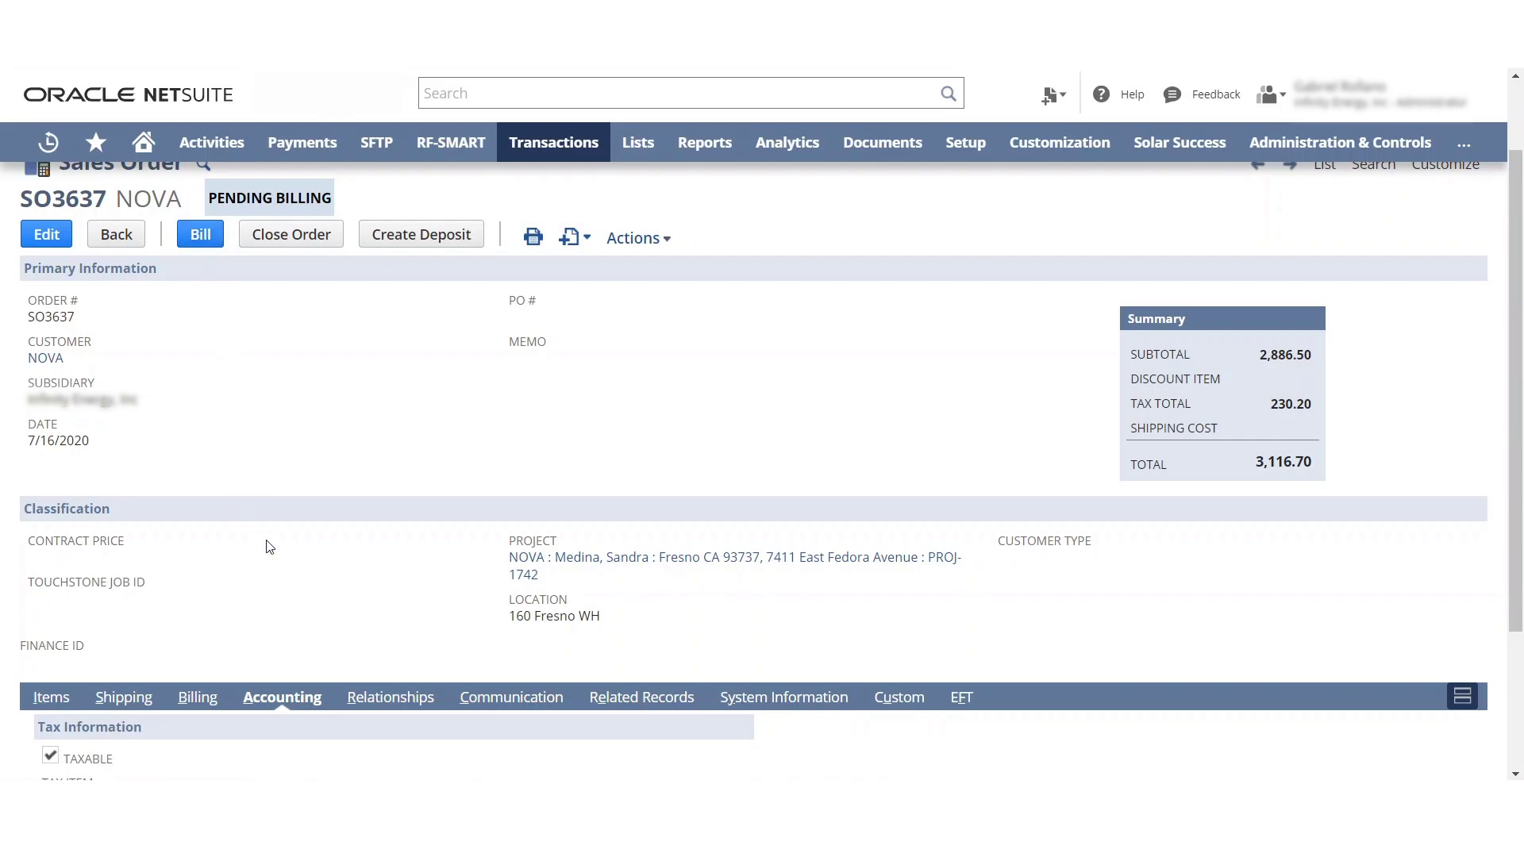
scroll(419, 422, down, 3)
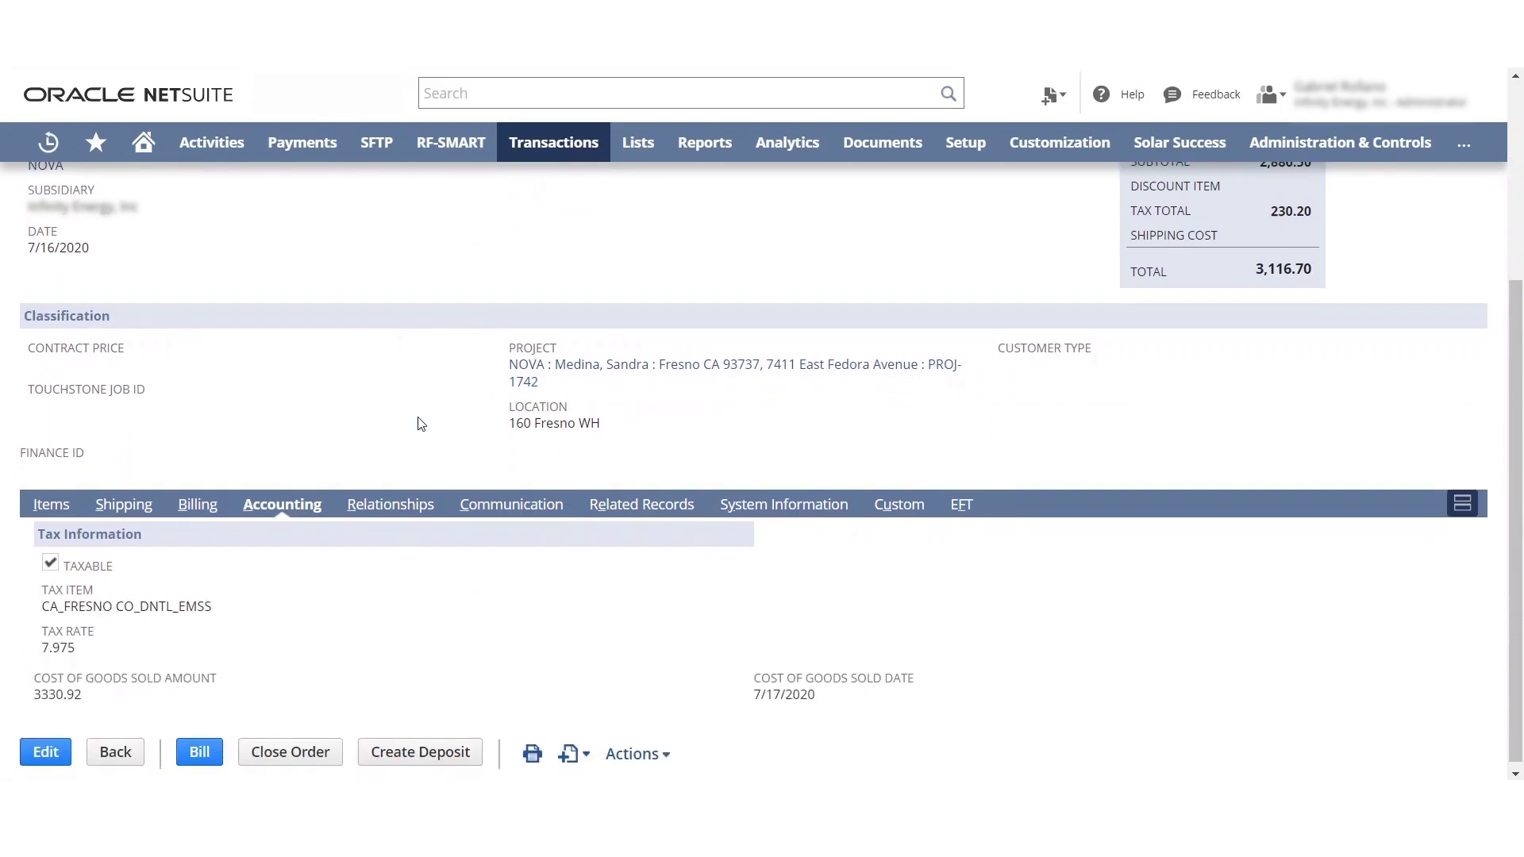
scroll(419, 423, up, 4)
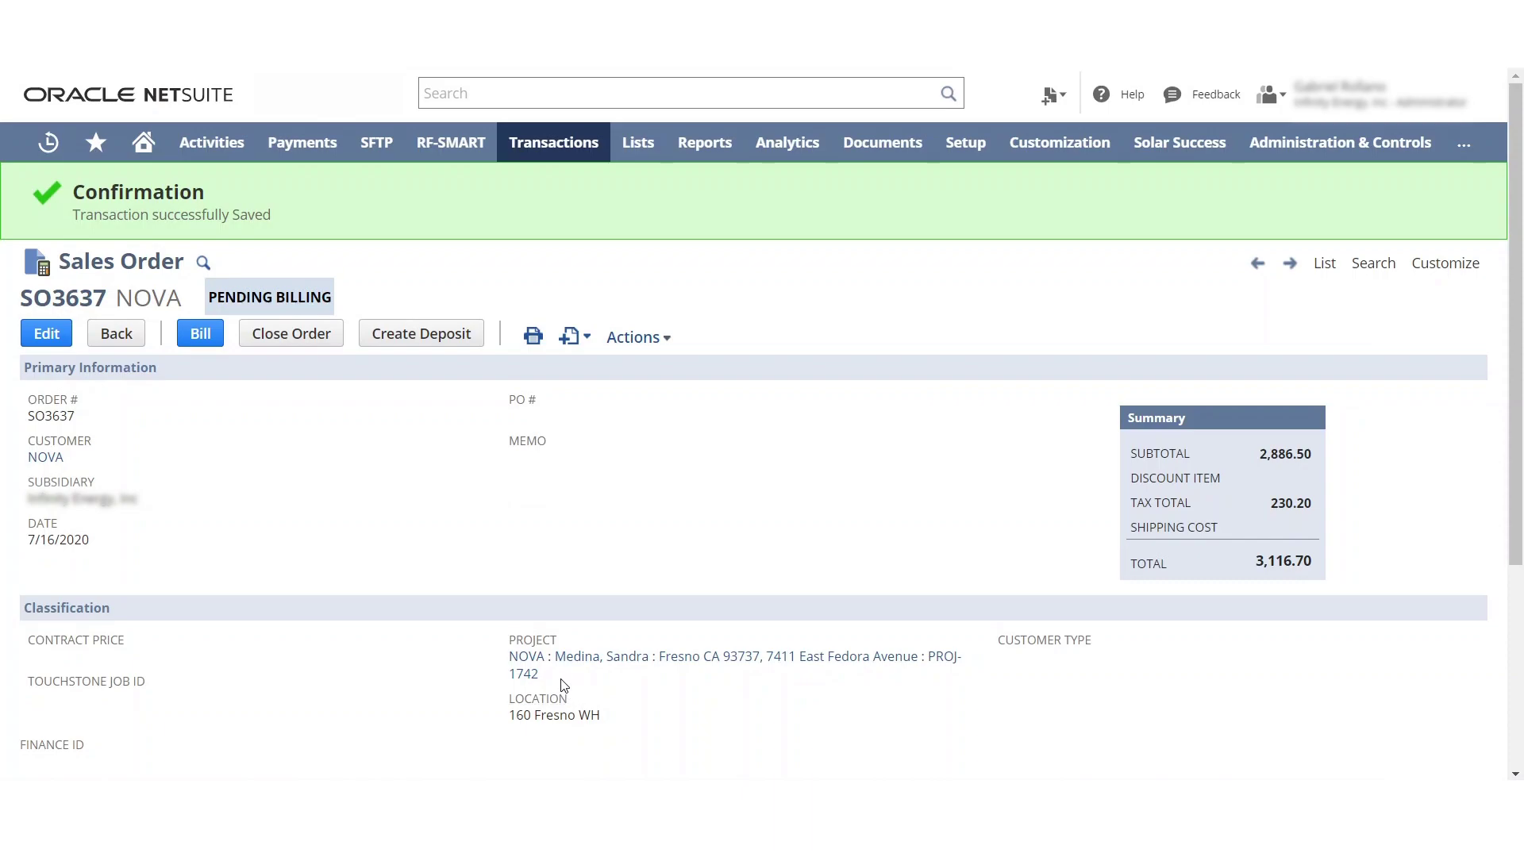
mouse_move(561, 683)
scroll(394, 527, down, 4)
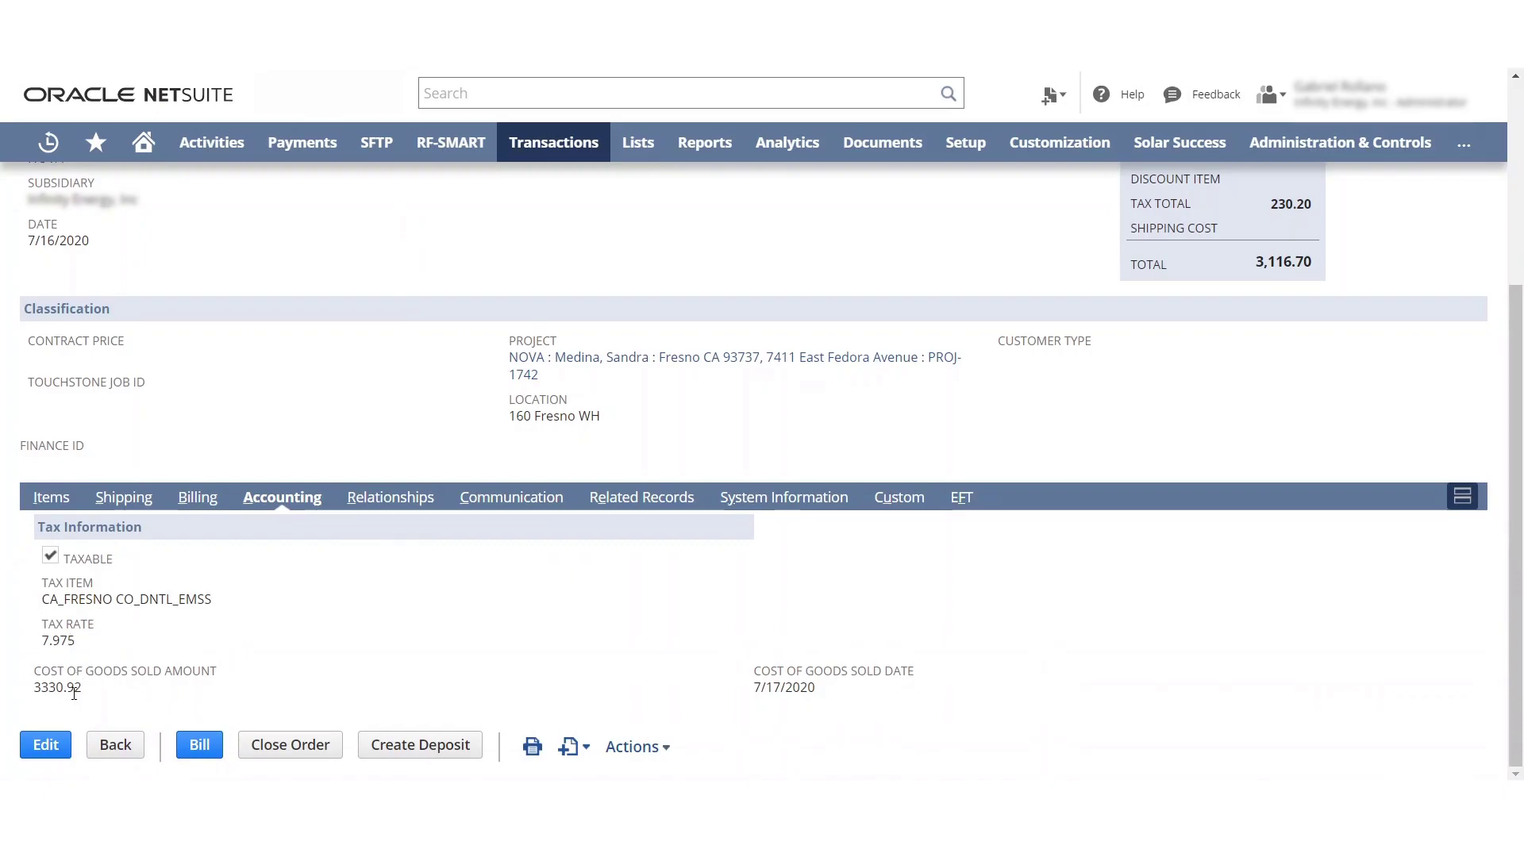
scroll(450, 646, up, 4)
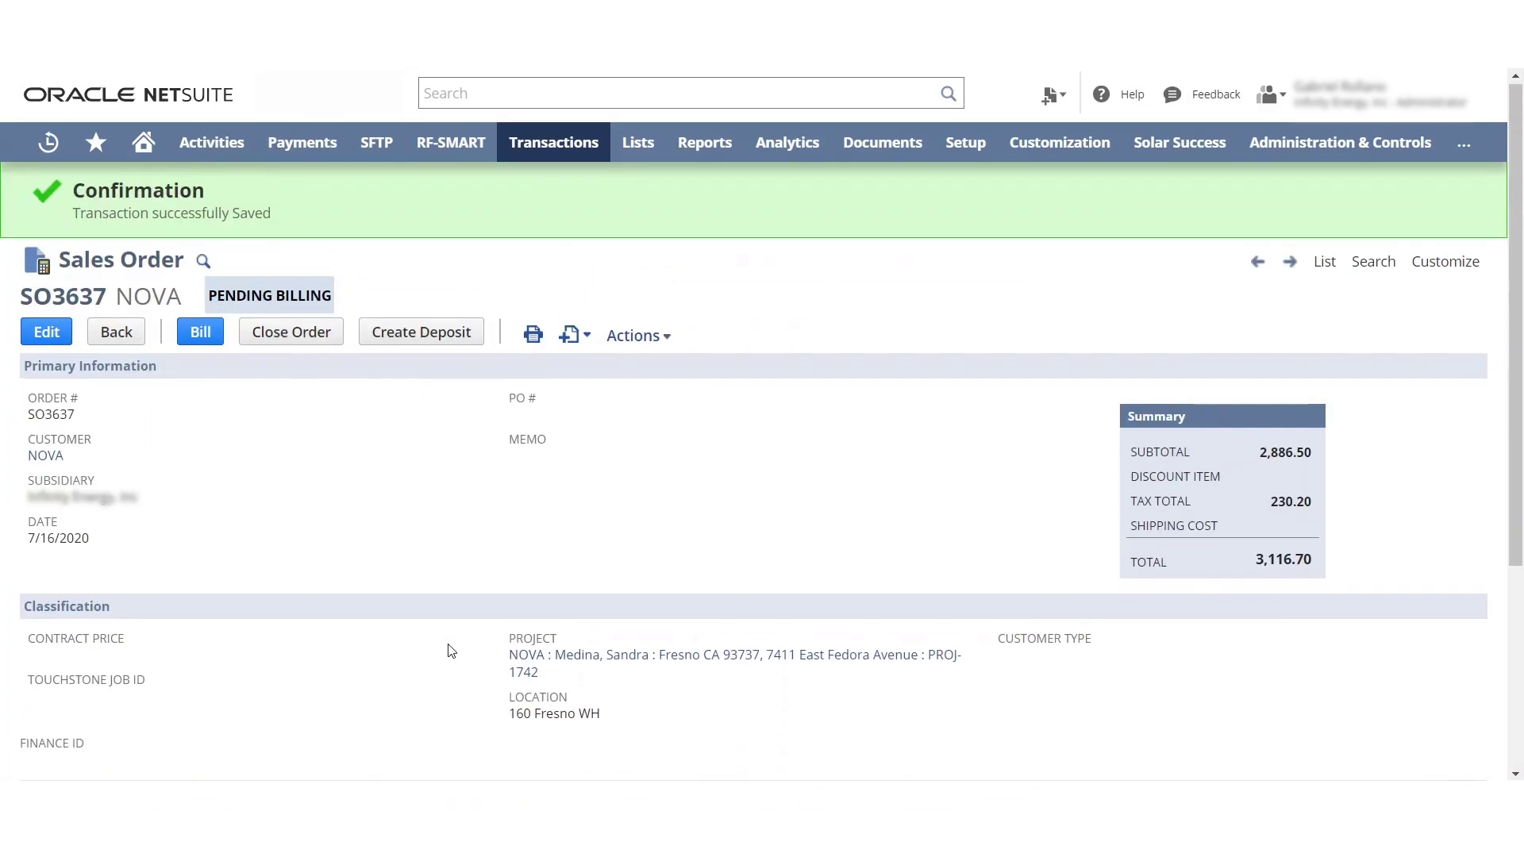
scroll(449, 646, down, 4)
scroll(449, 613, up, 4)
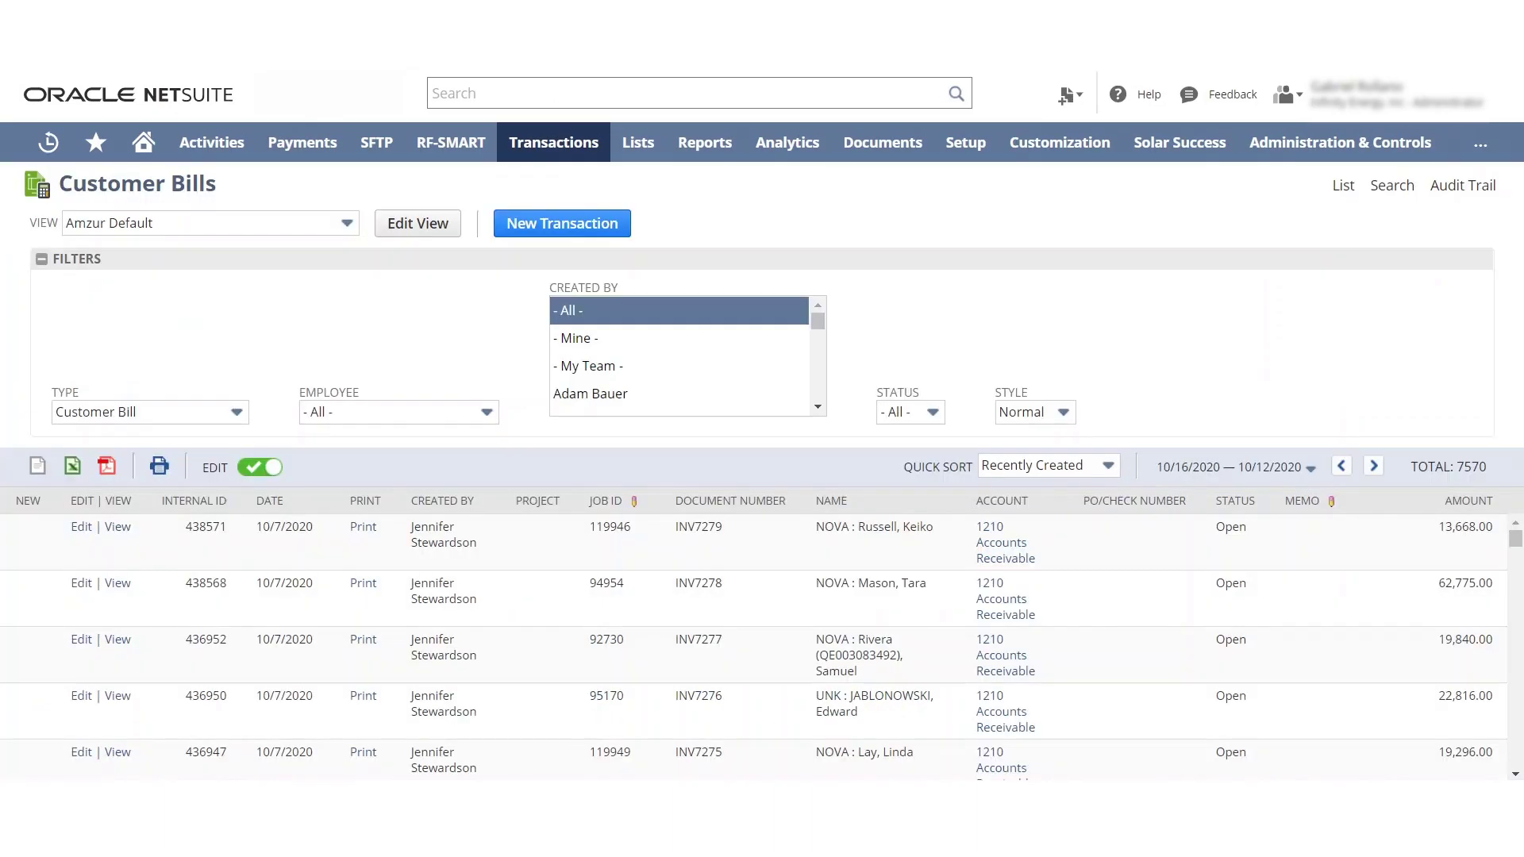
- Filter the Customer Bills list to the 9/17/2020 — 9/8/2020 date range
click(1108, 467)
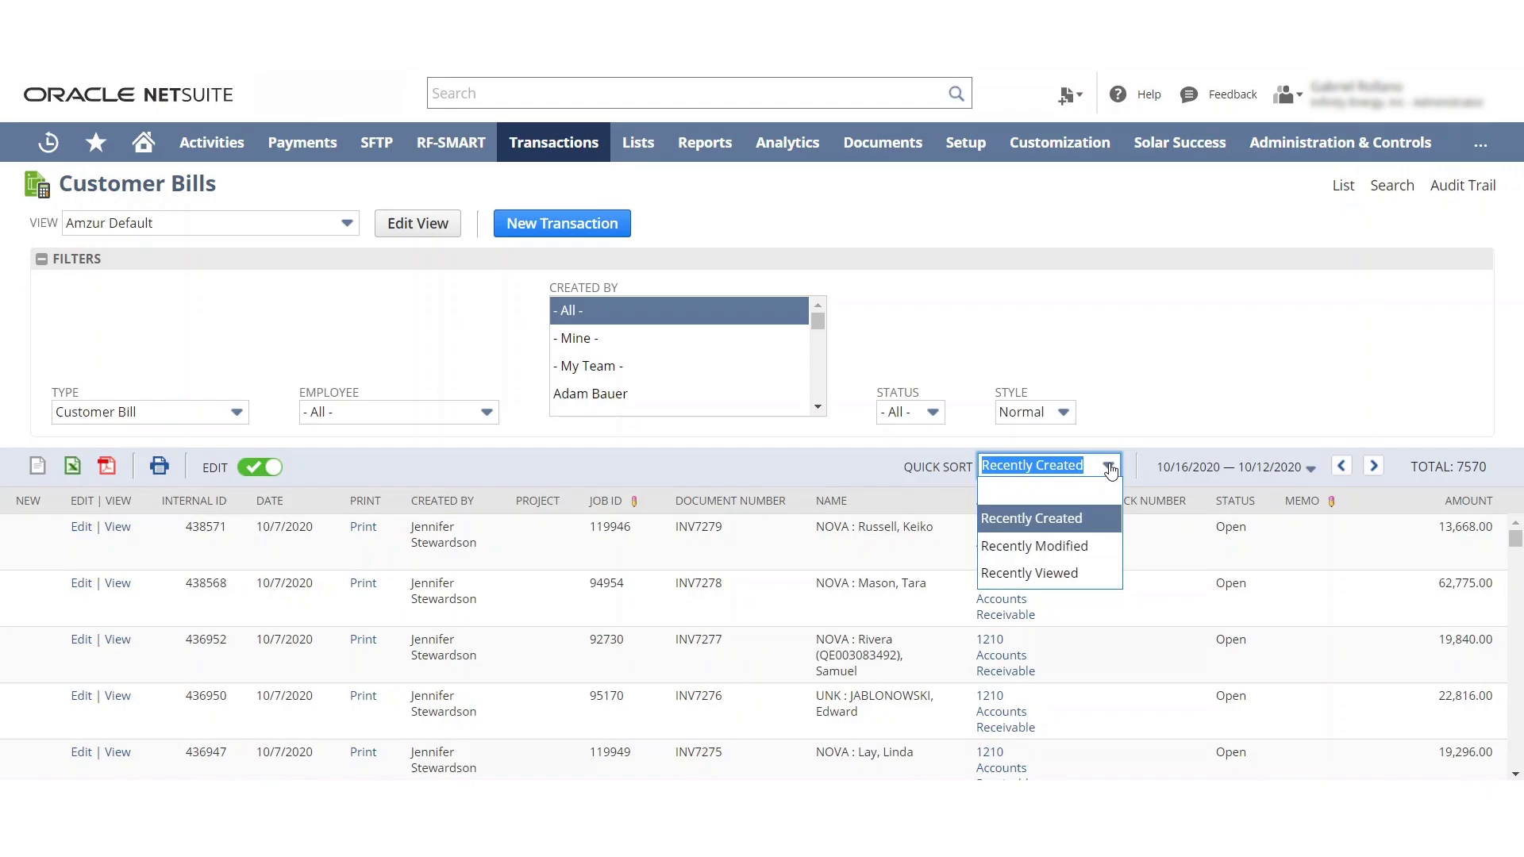
click(1109, 468)
click(1270, 468)
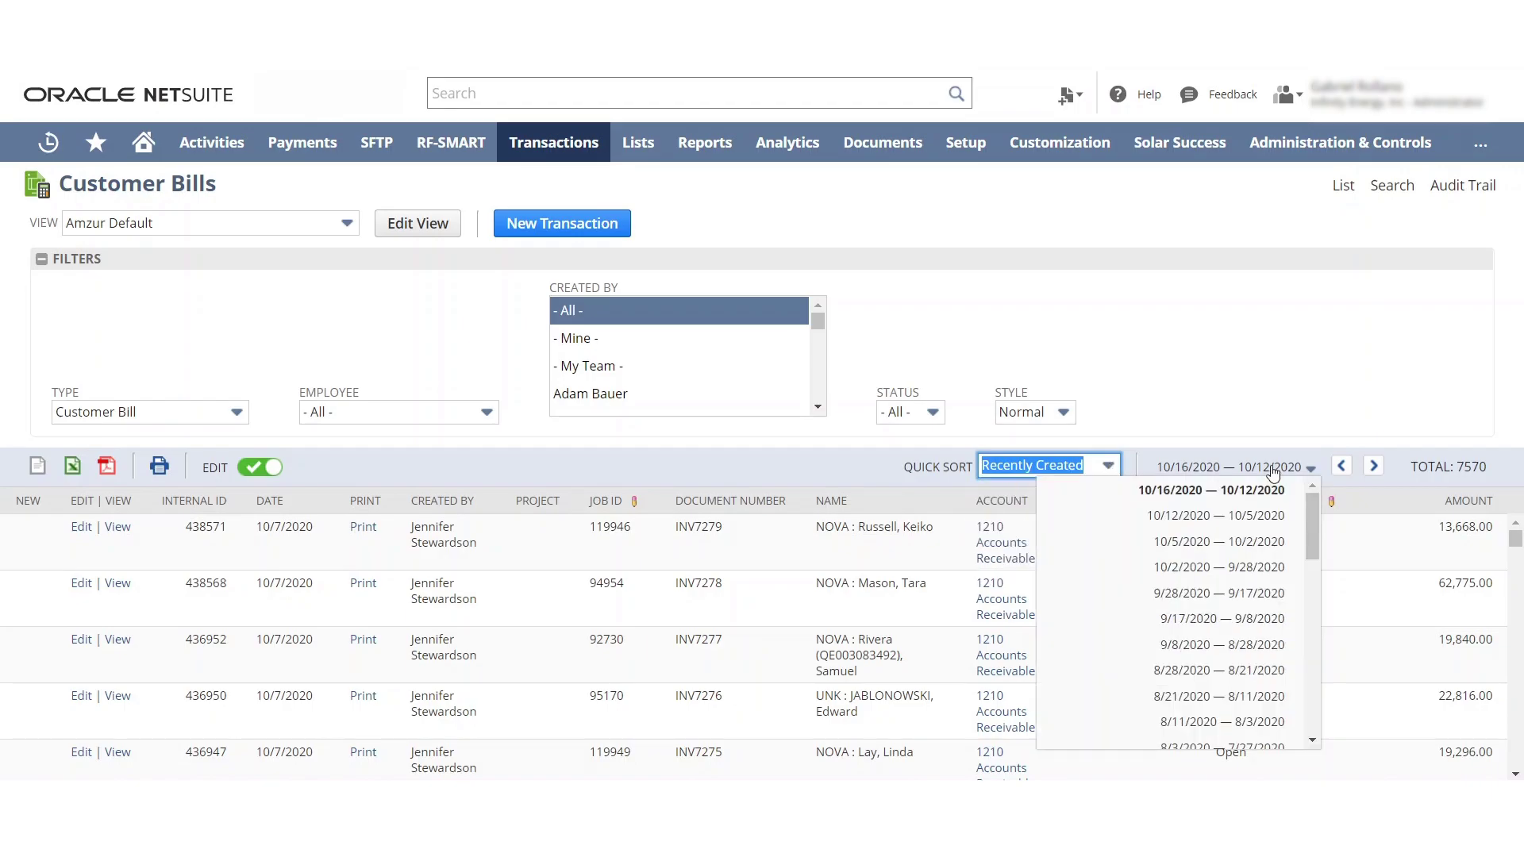
click(1212, 625)
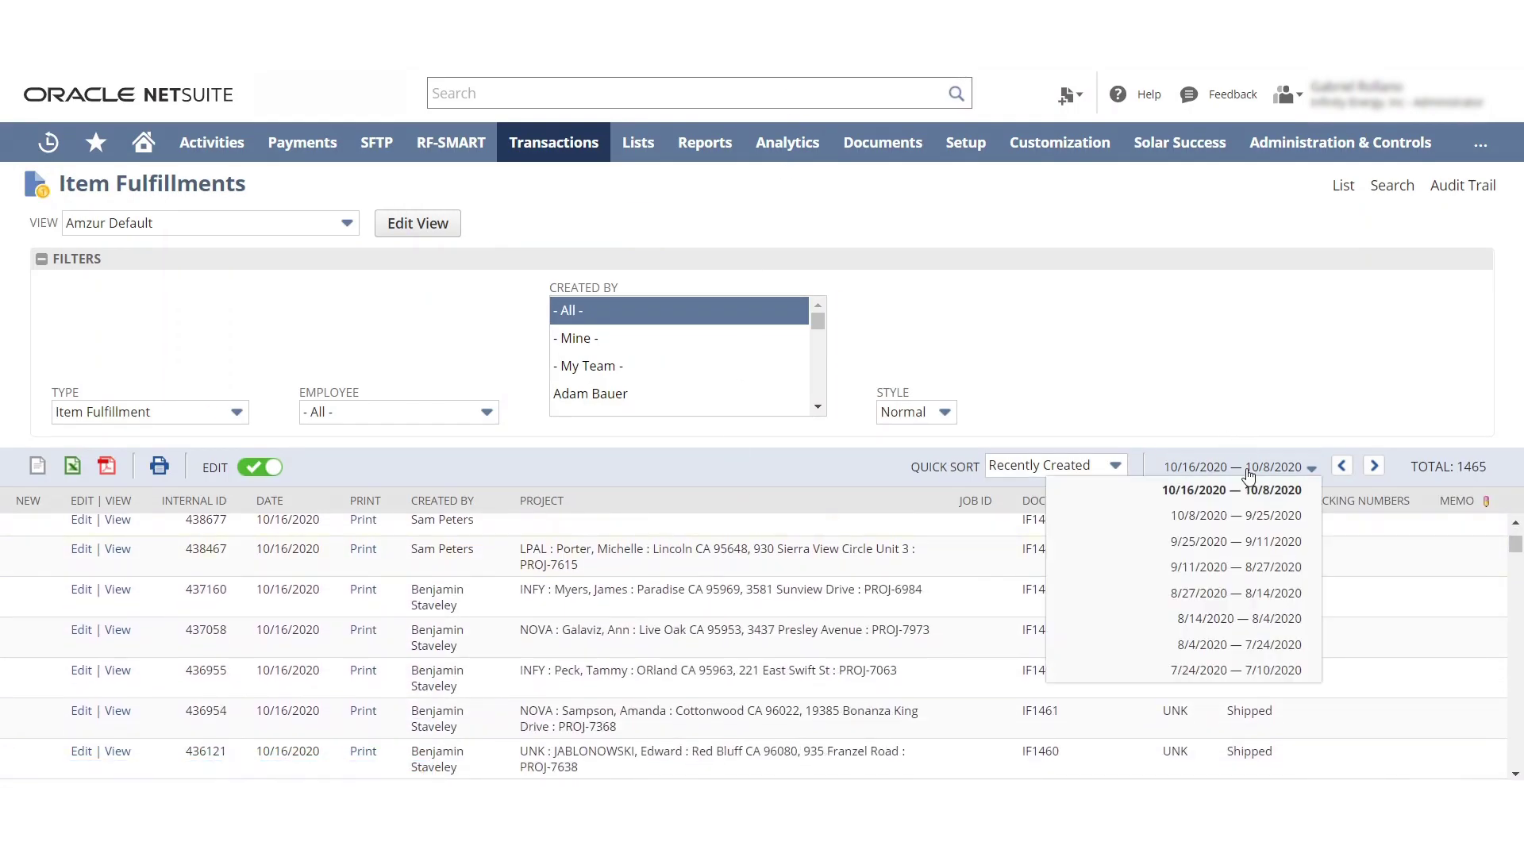
click(1235, 541)
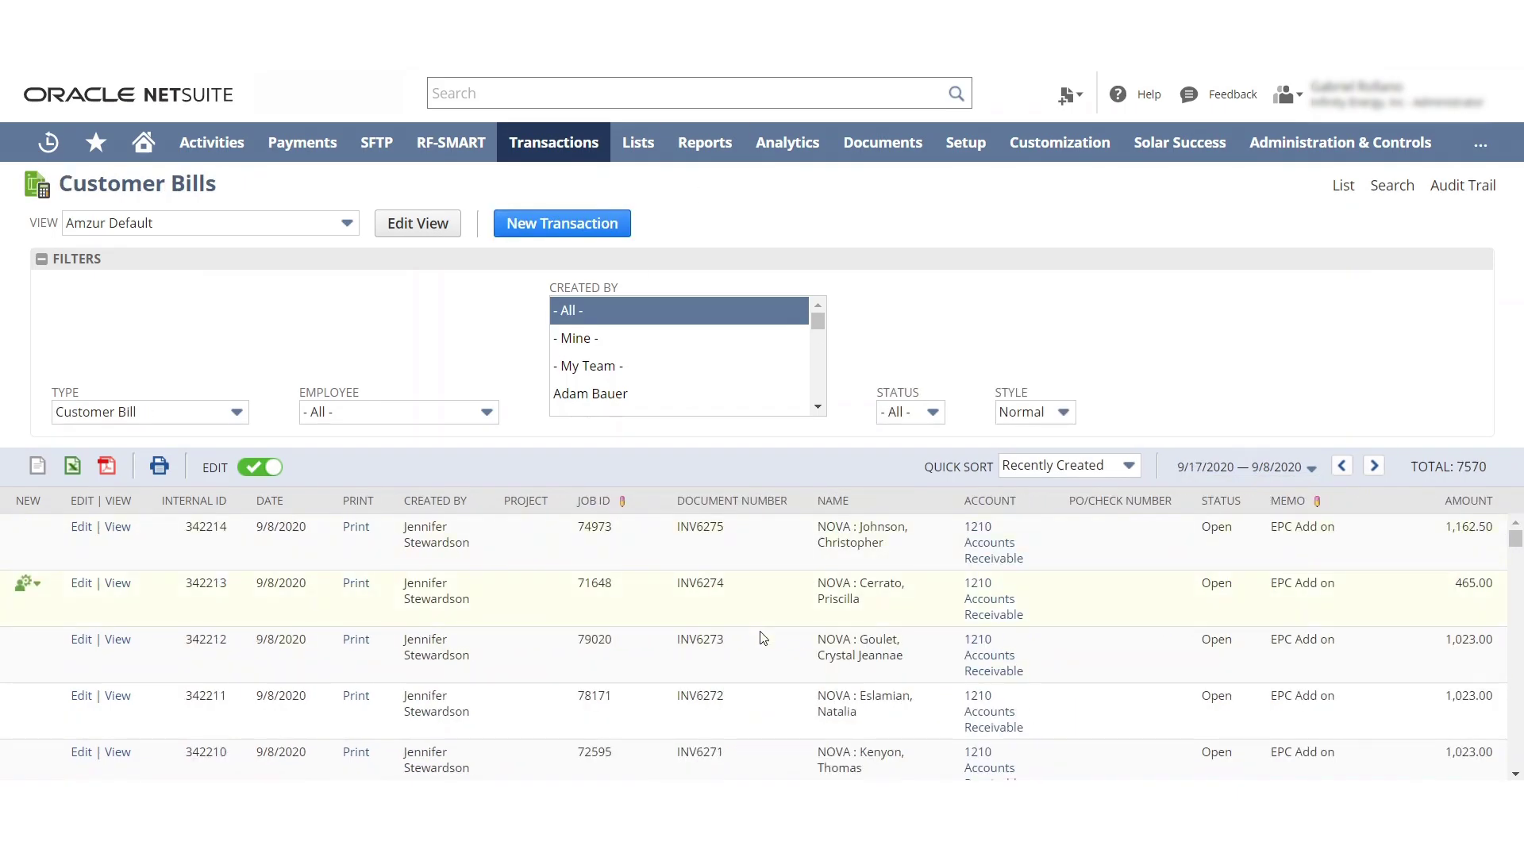
- Open invoice INV6275 (1,162.50, memo 'EPC Add on') and view its related records
click(125, 530)
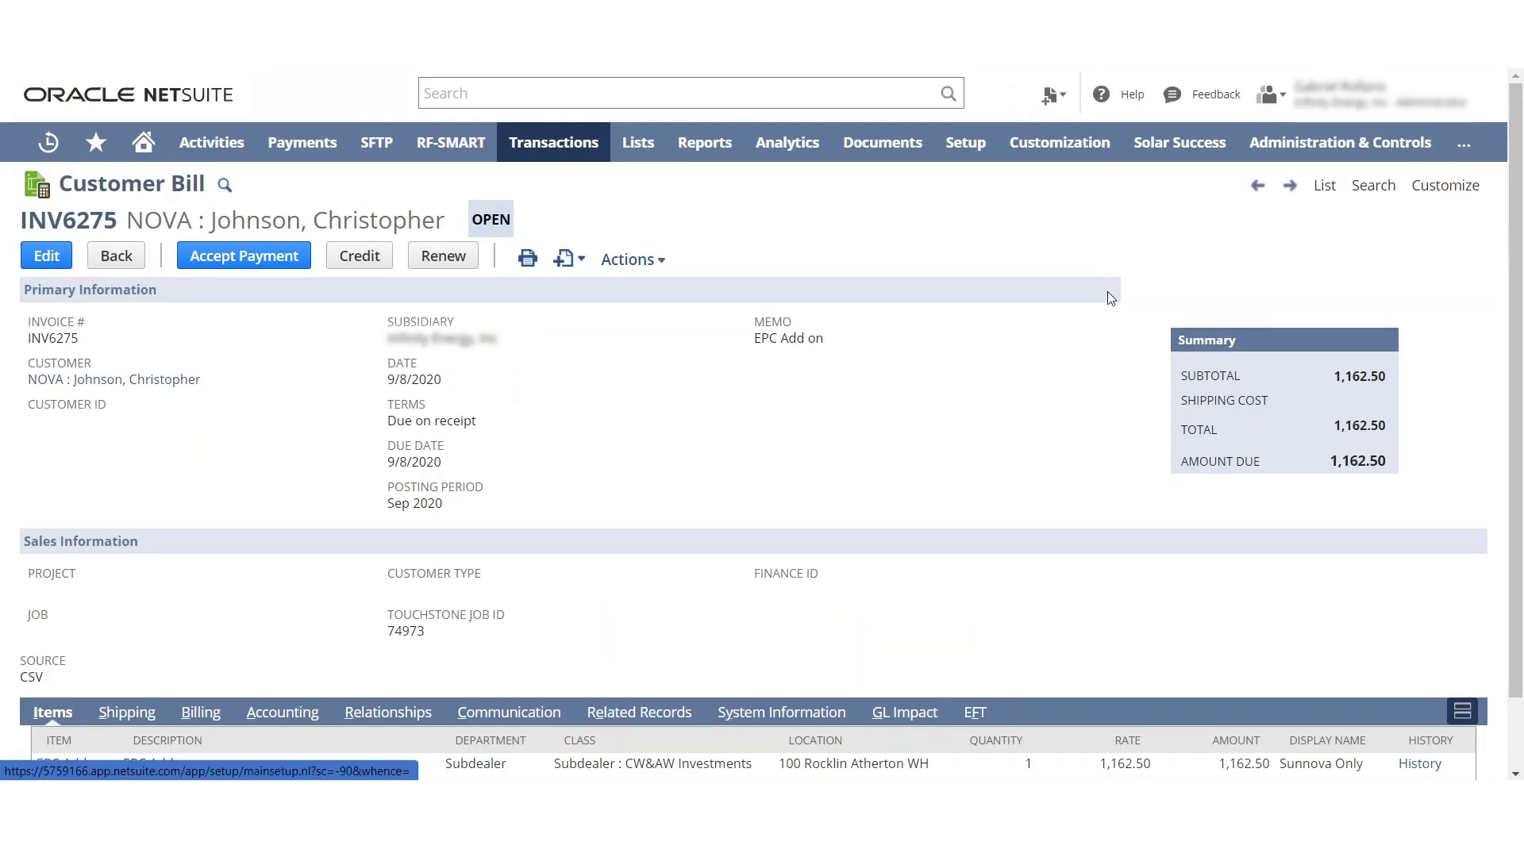
scroll(555, 412, down, 2)
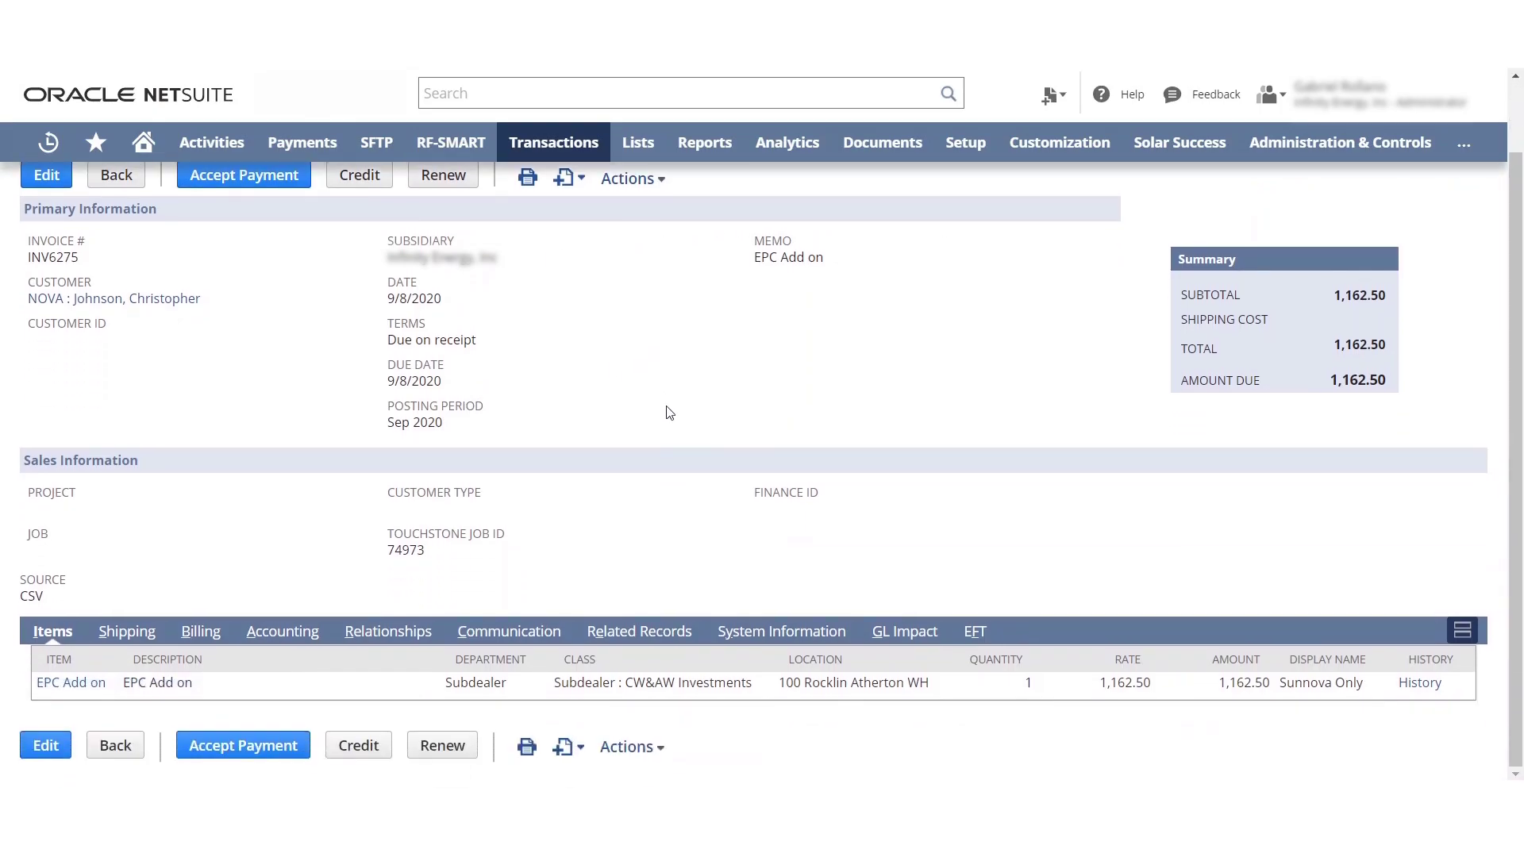
click(640, 631)
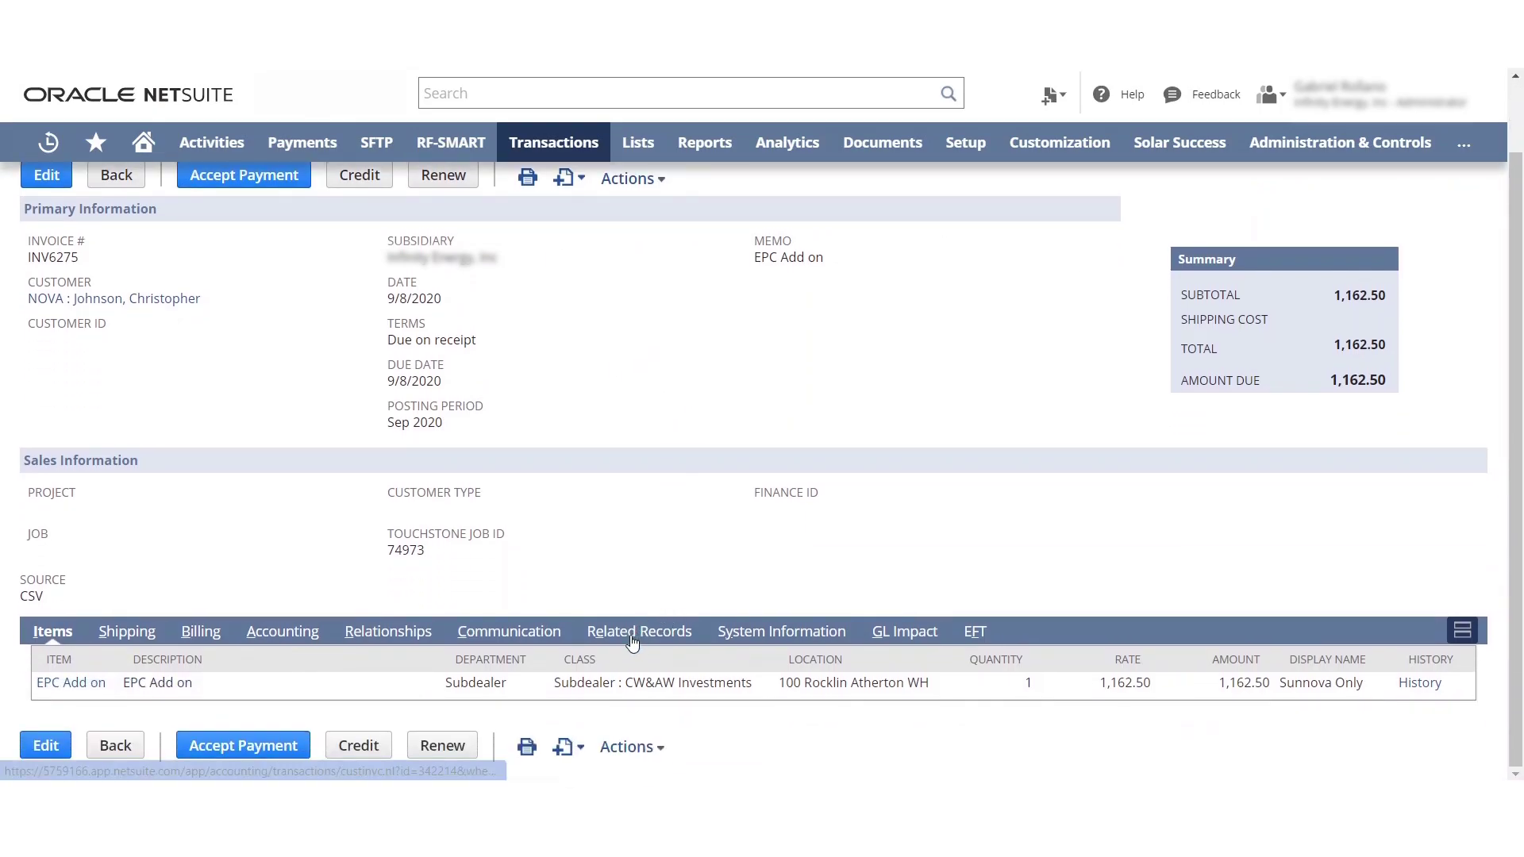
scroll(476, 651, down, 2)
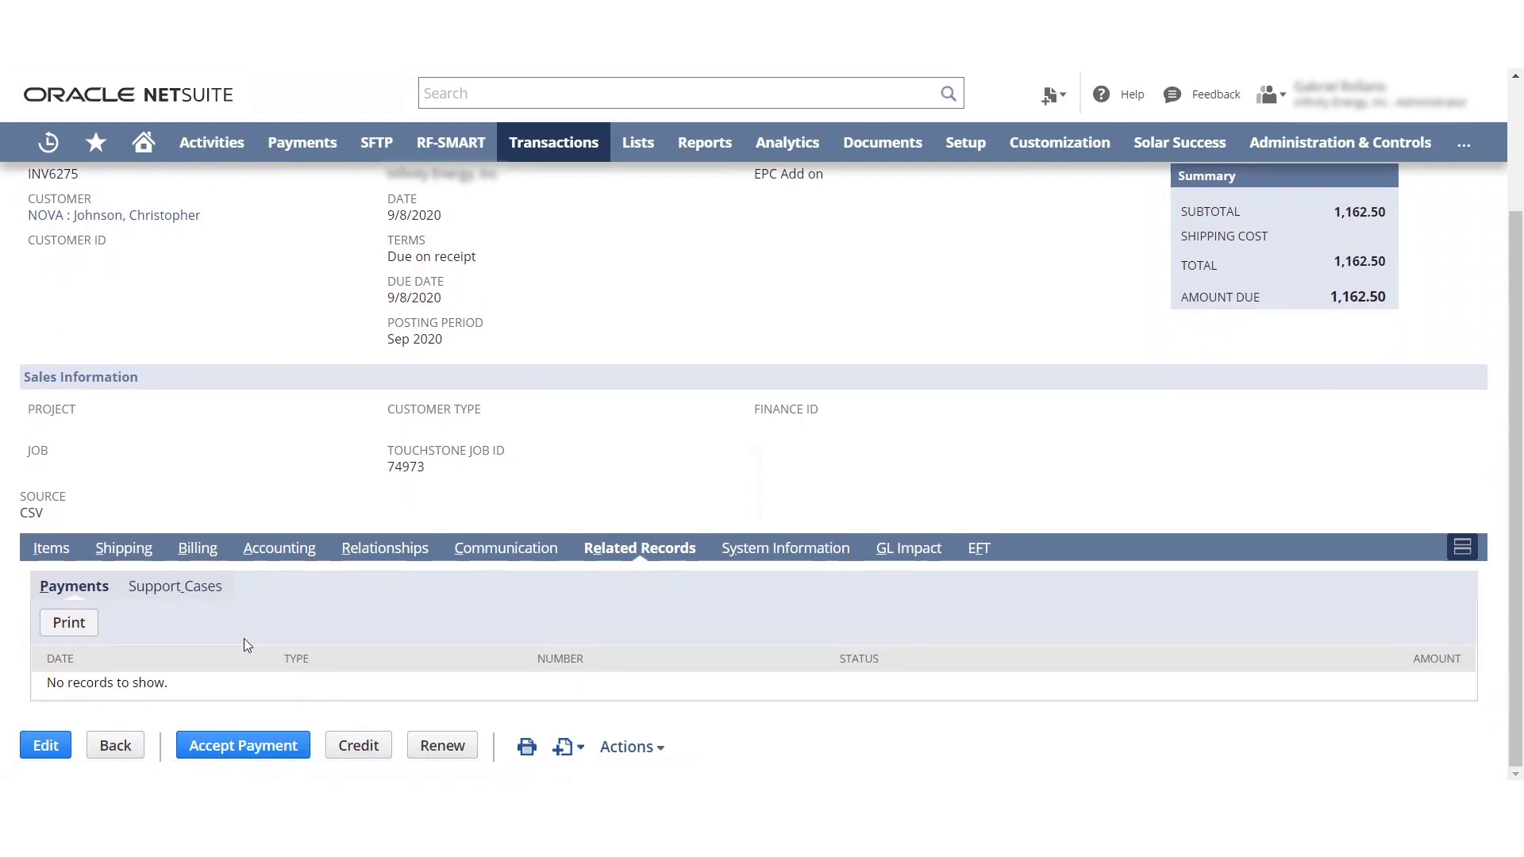
scroll(150, 502, up, 2)
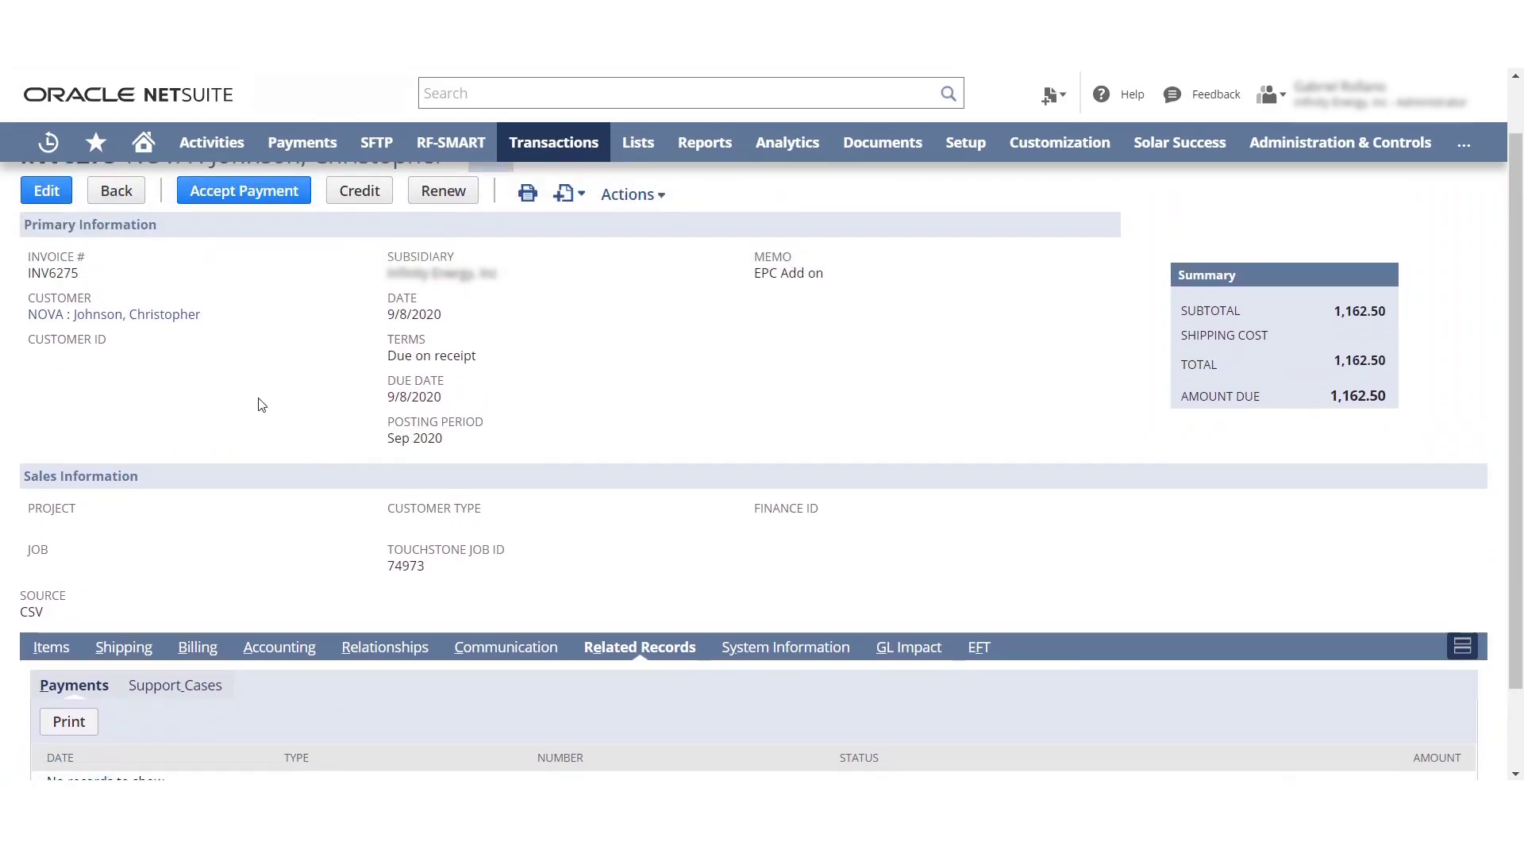
- Review INV6275's communication, contacts, accounting, billing, shipping and item lines, ending on related payments
click(547, 650)
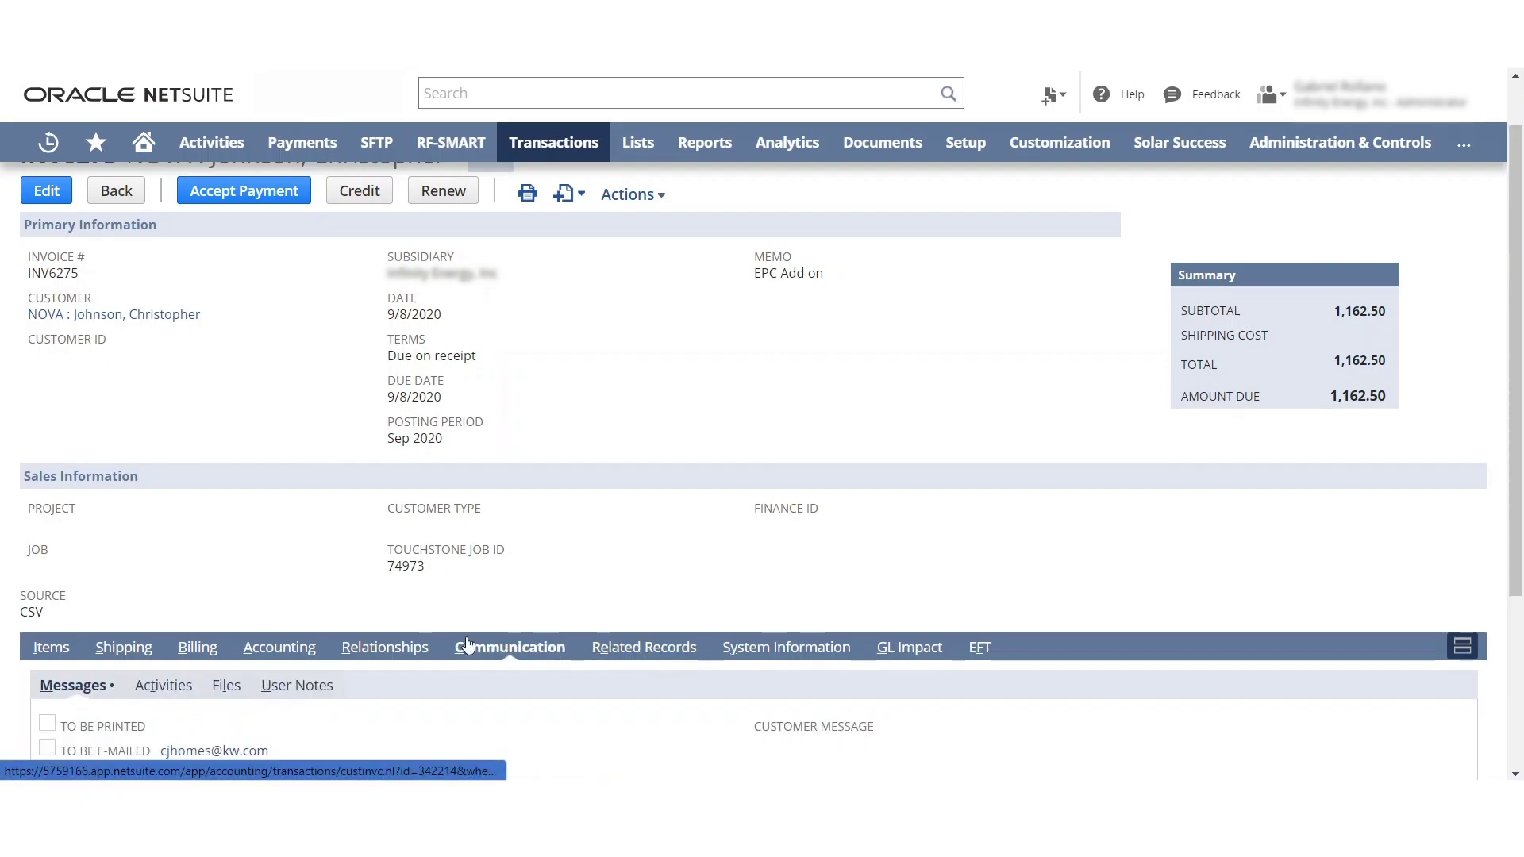
scroll(352, 415, down, 3)
click(383, 385)
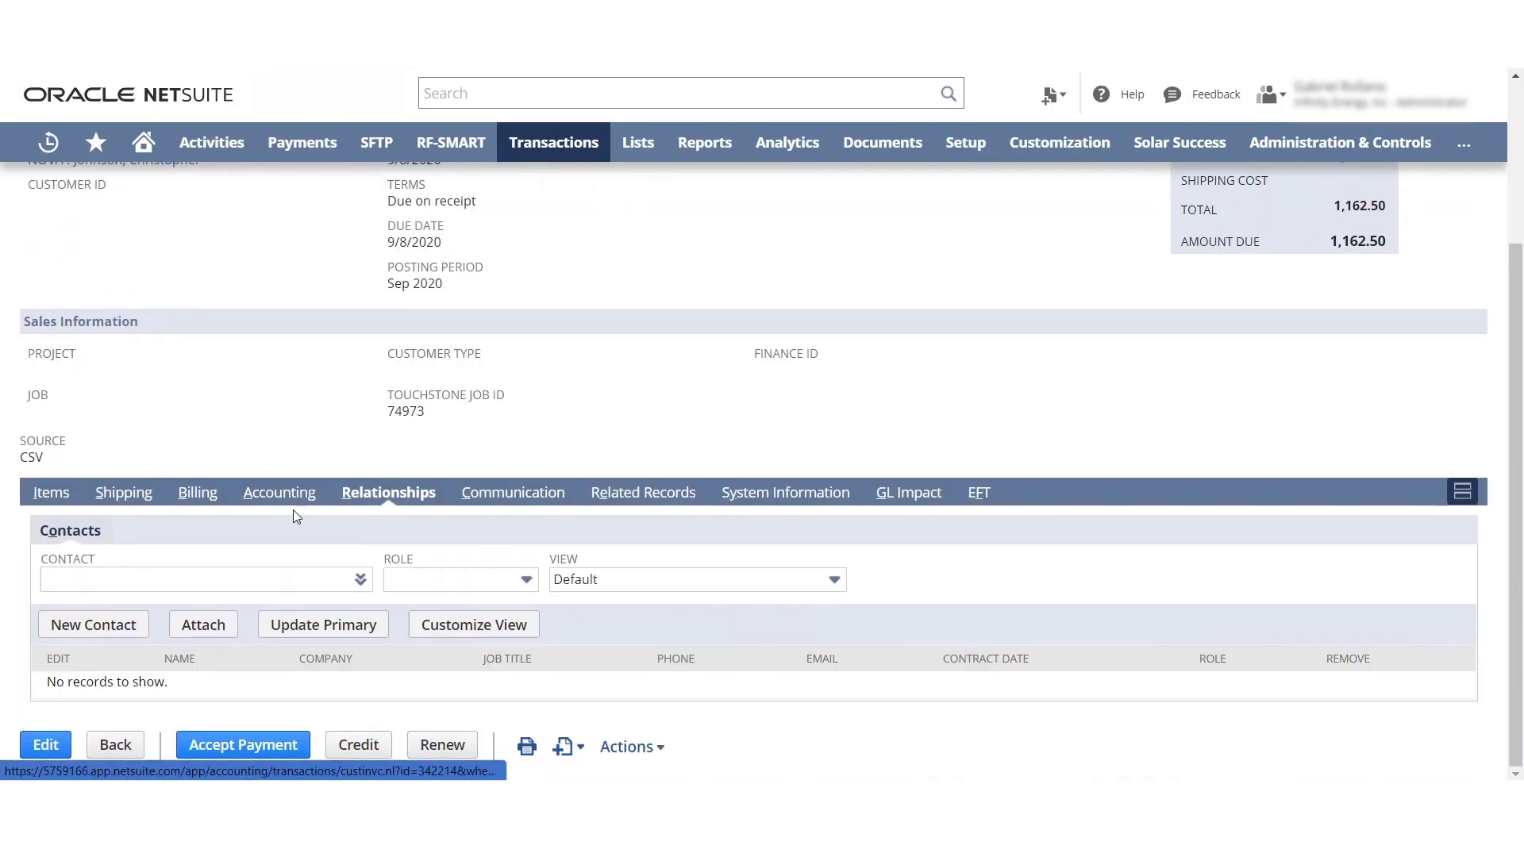
click(300, 499)
click(194, 580)
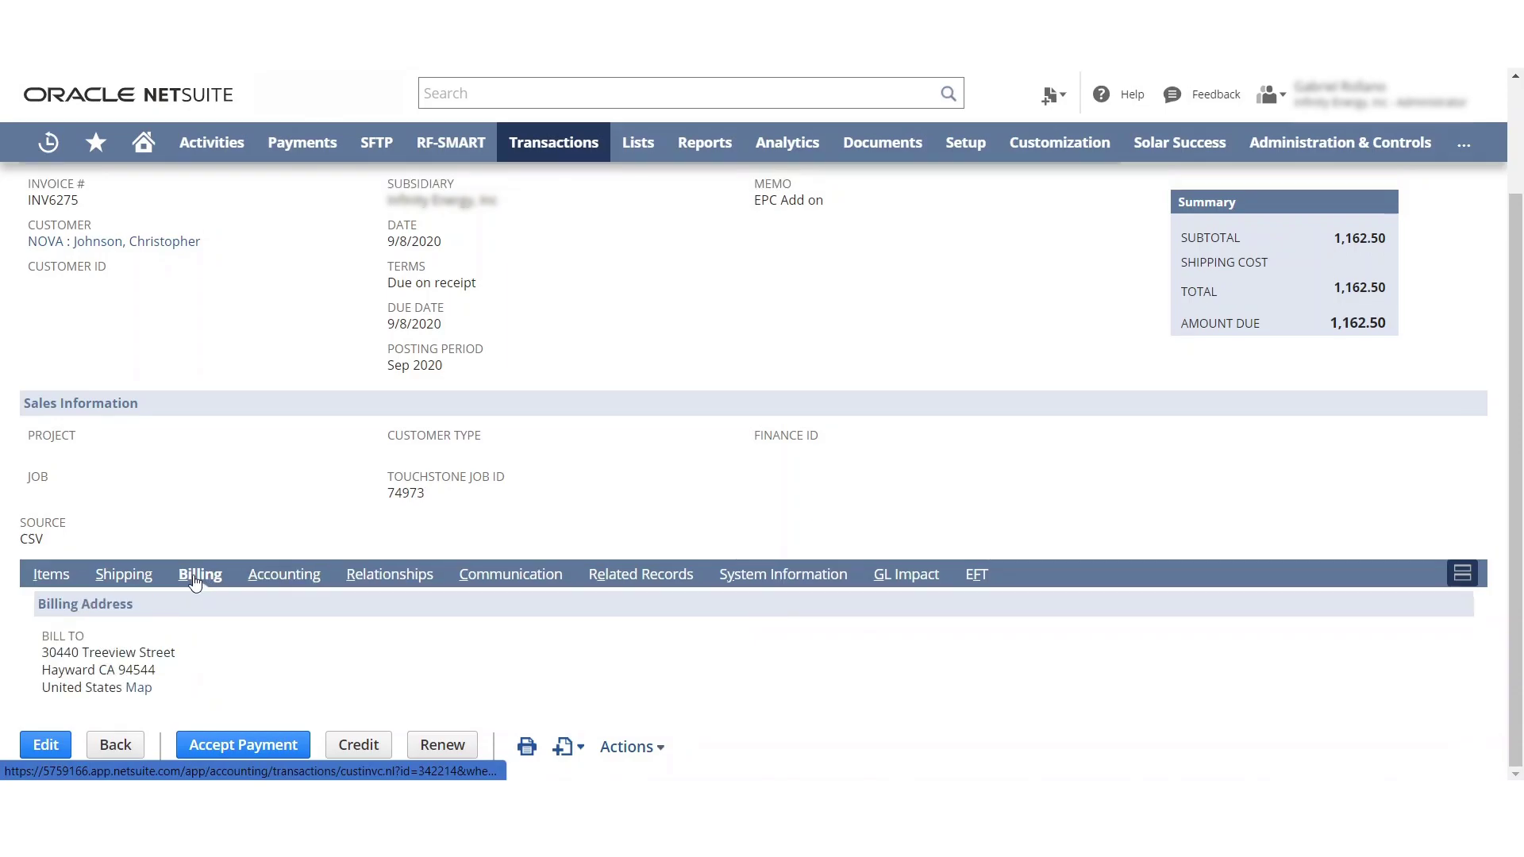
click(127, 578)
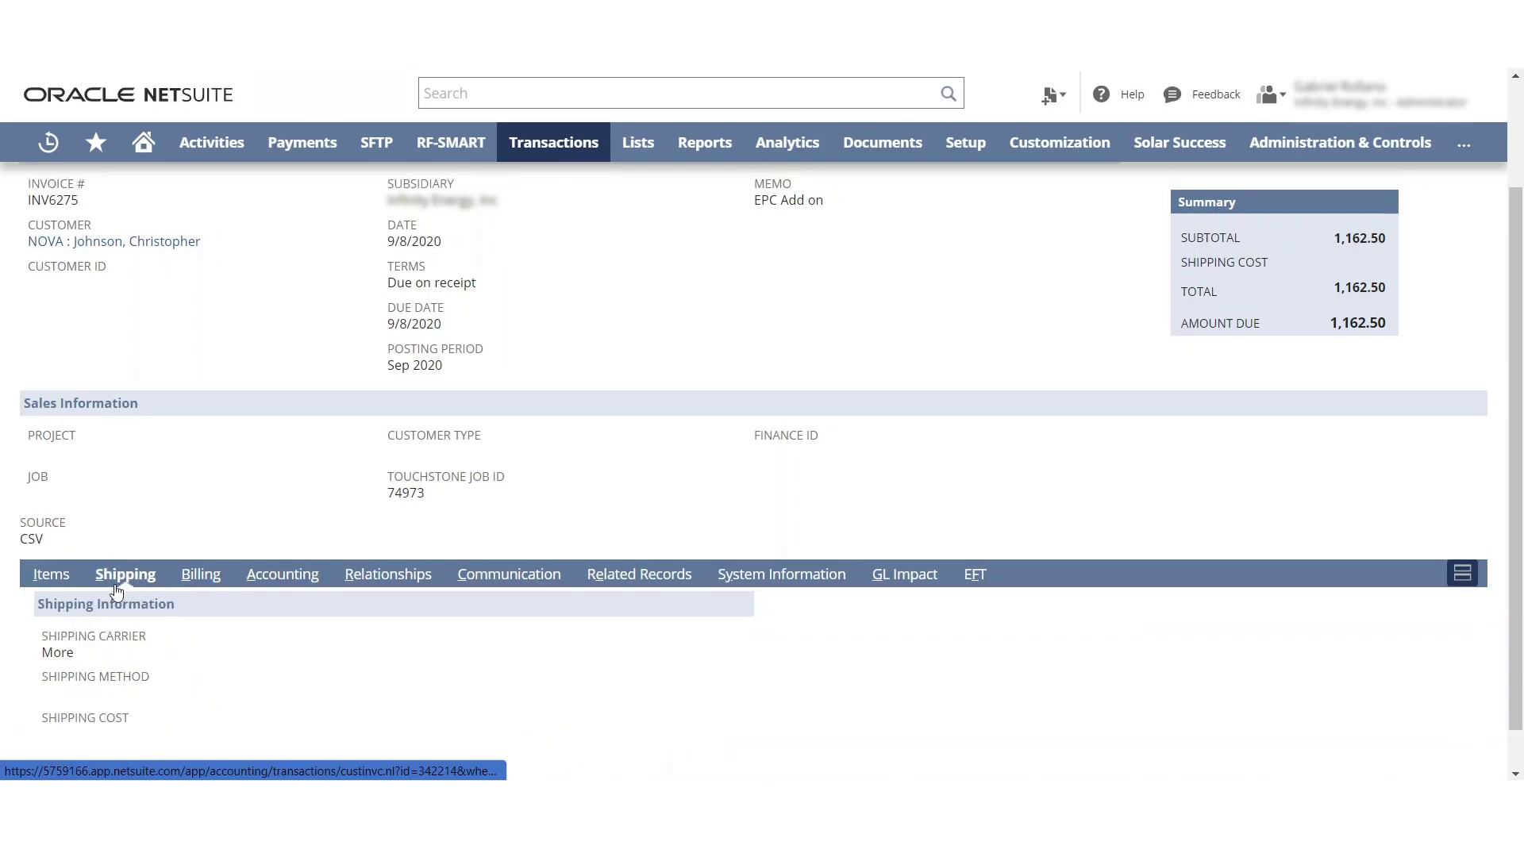
click(60, 573)
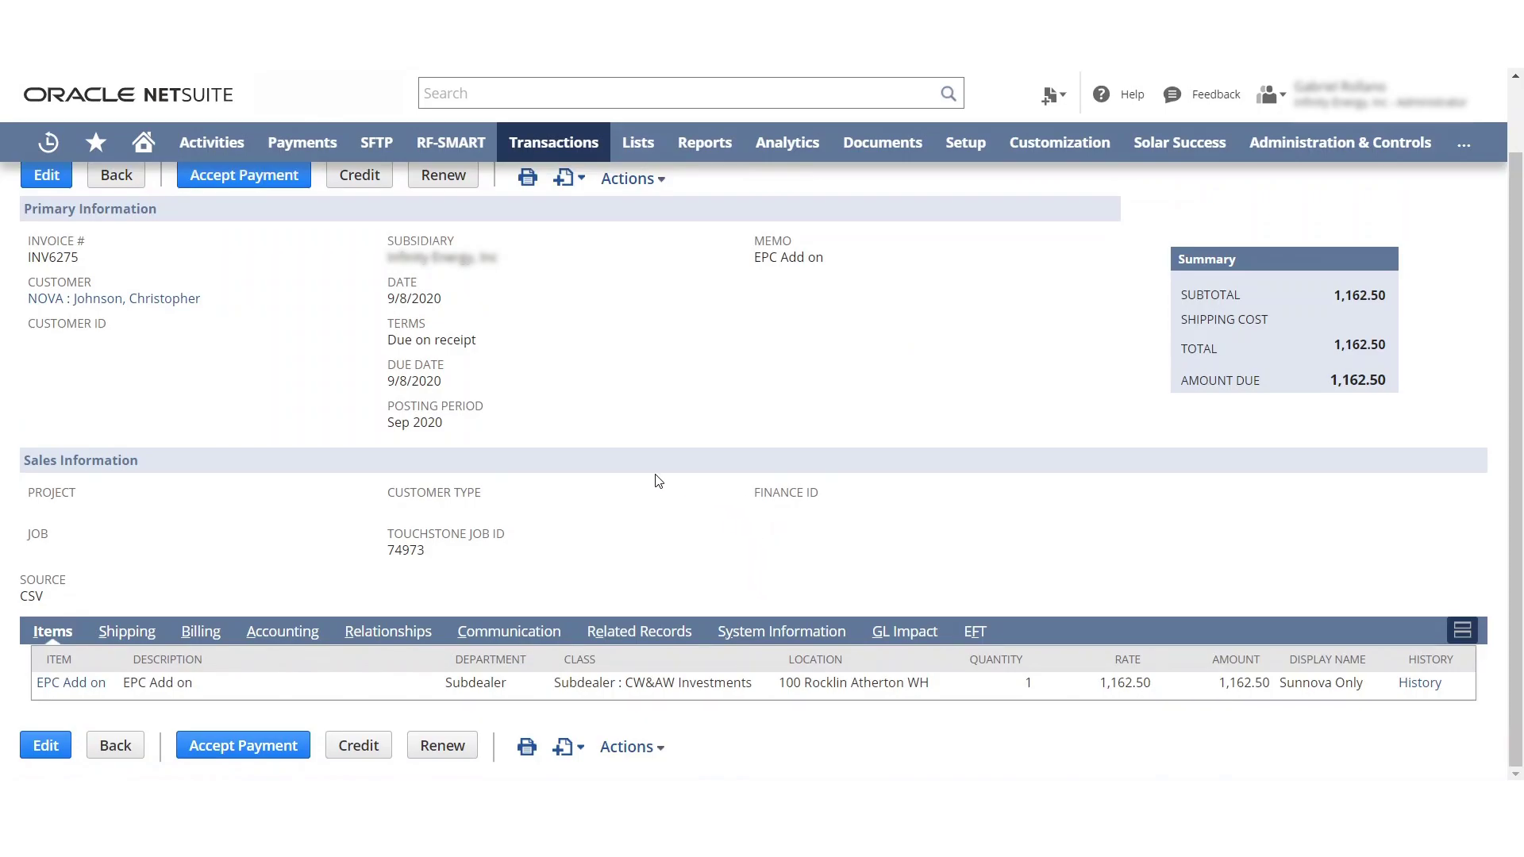
click(631, 629)
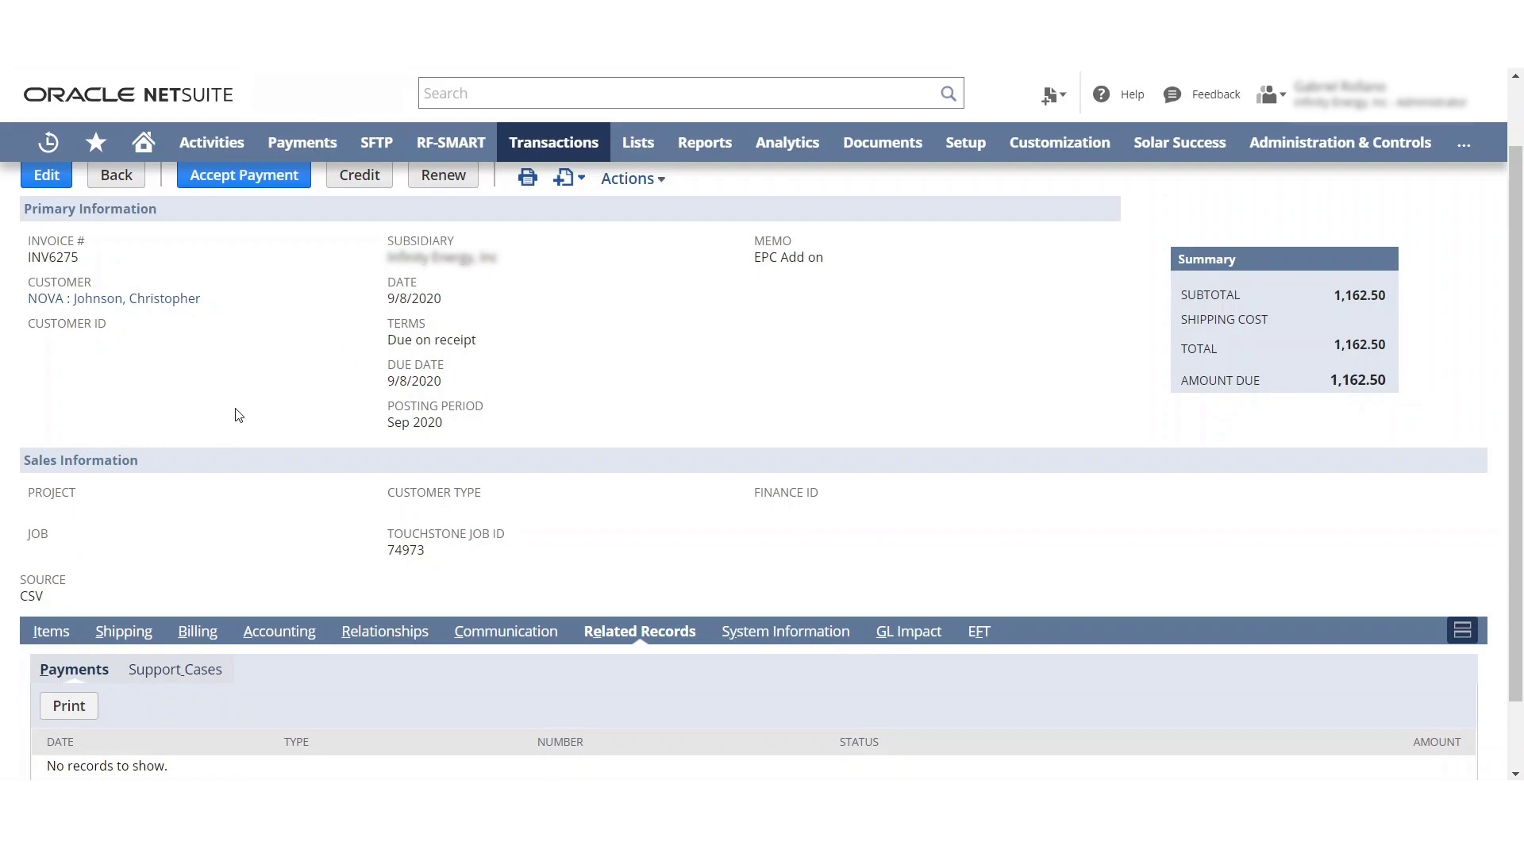
- Scroll to the top of saved SO3637, showing Pending Billing status and a 3,116.70 total
scroll(238, 415, up, 1)
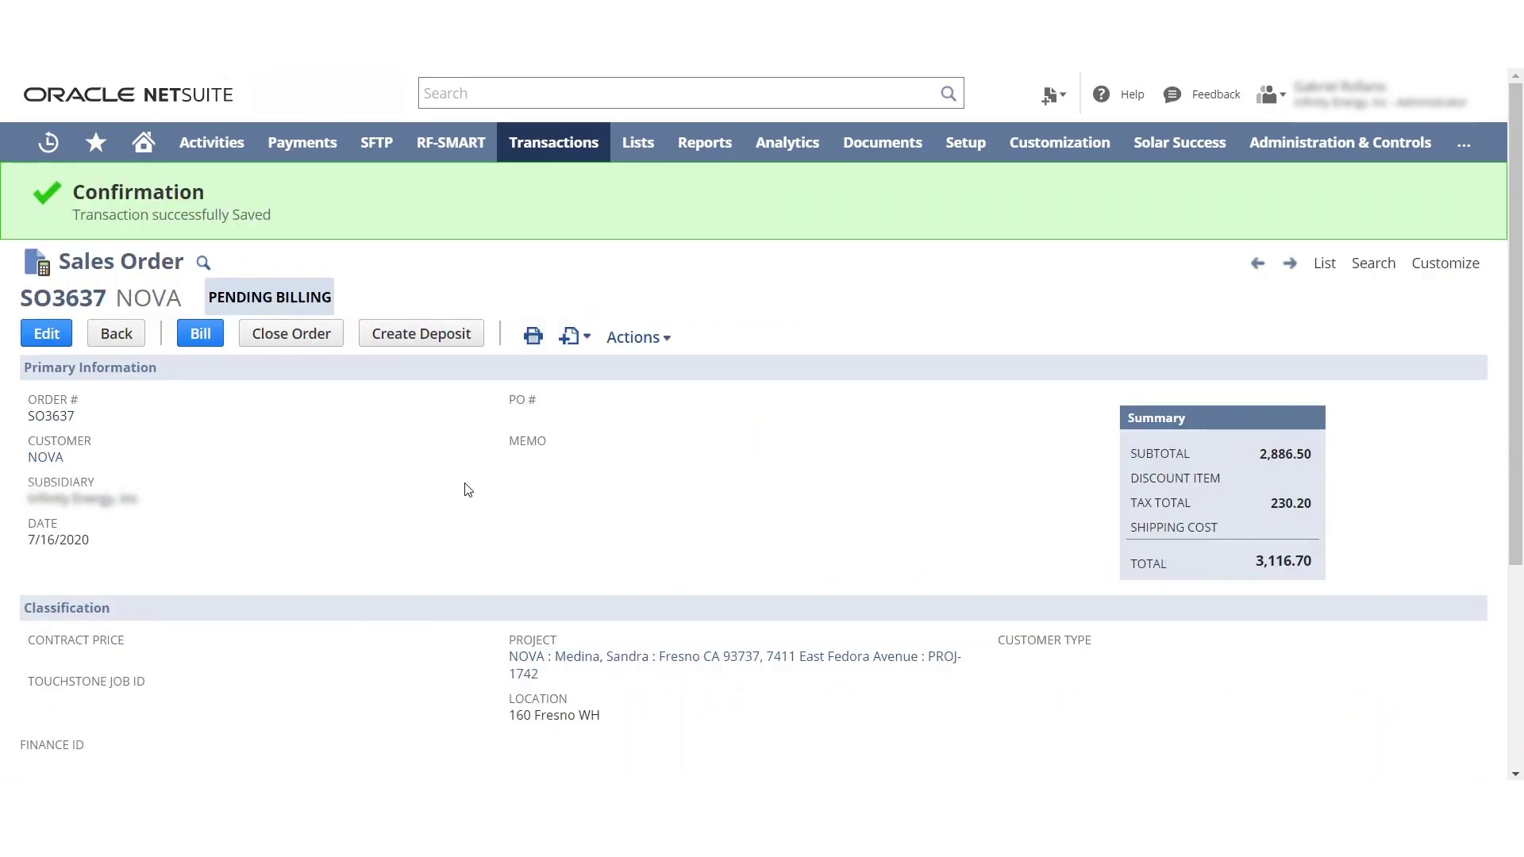
- Scroll SO3637 to its Accounting subtab to review the cost of goods sold amount and date
scroll(216, 640, down, 4)
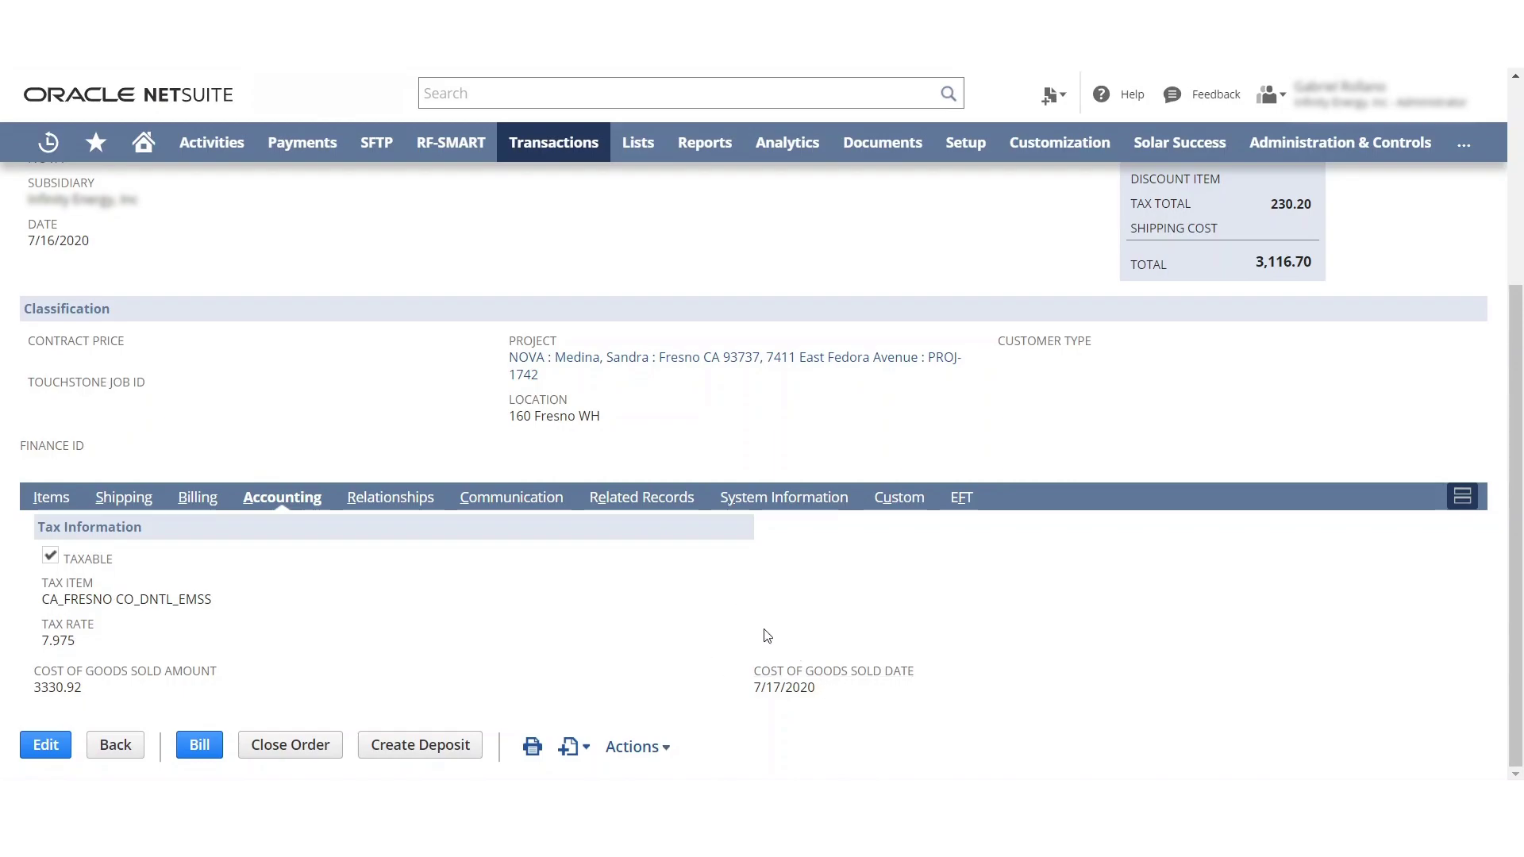
scroll(657, 582, up, 4)
scroll(459, 473, down, 3)
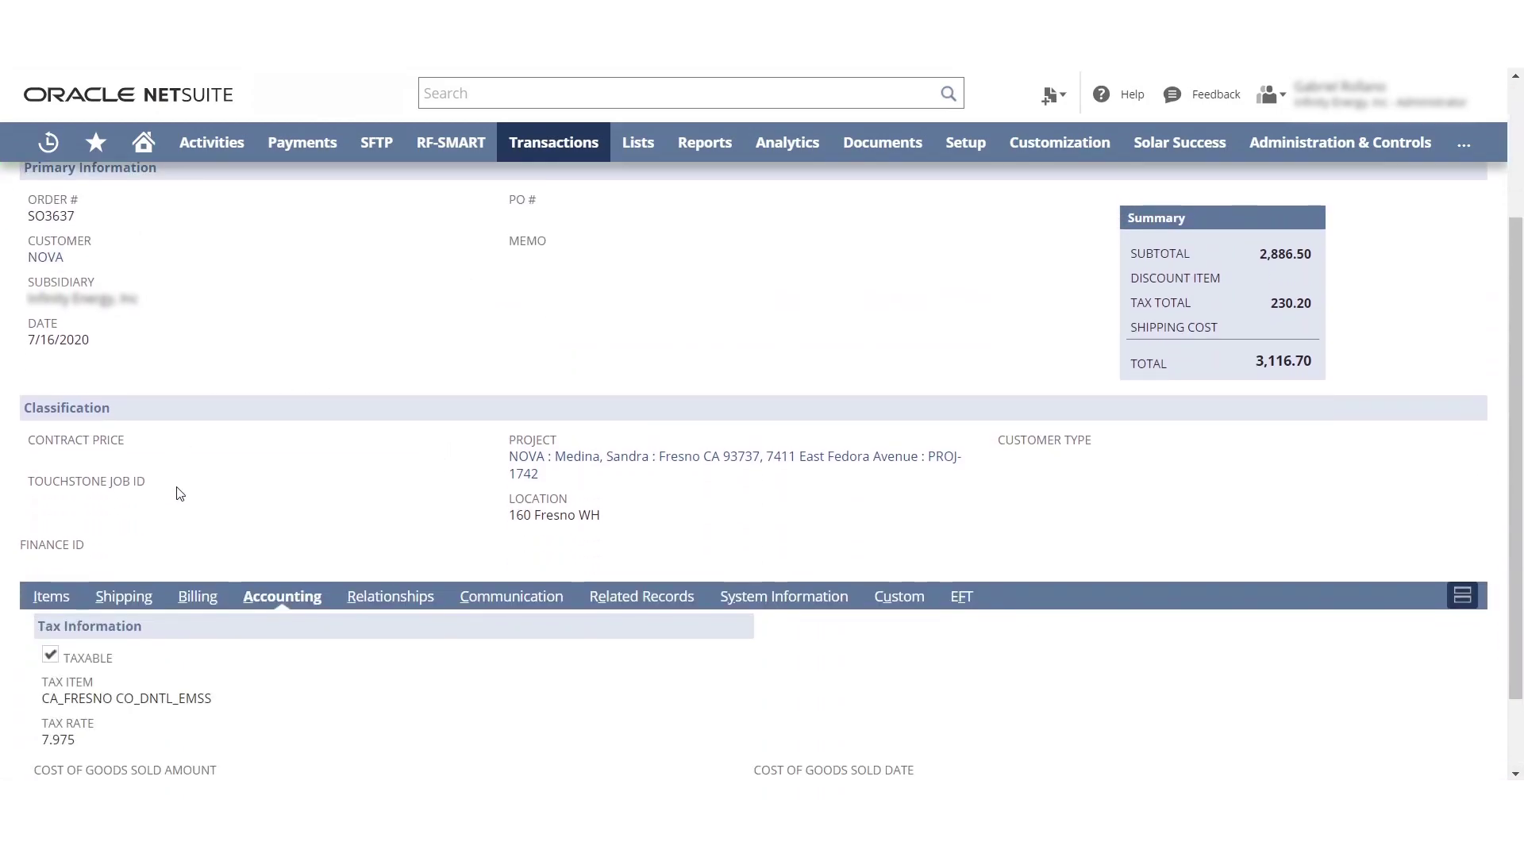
scroll(180, 494, down, 2)
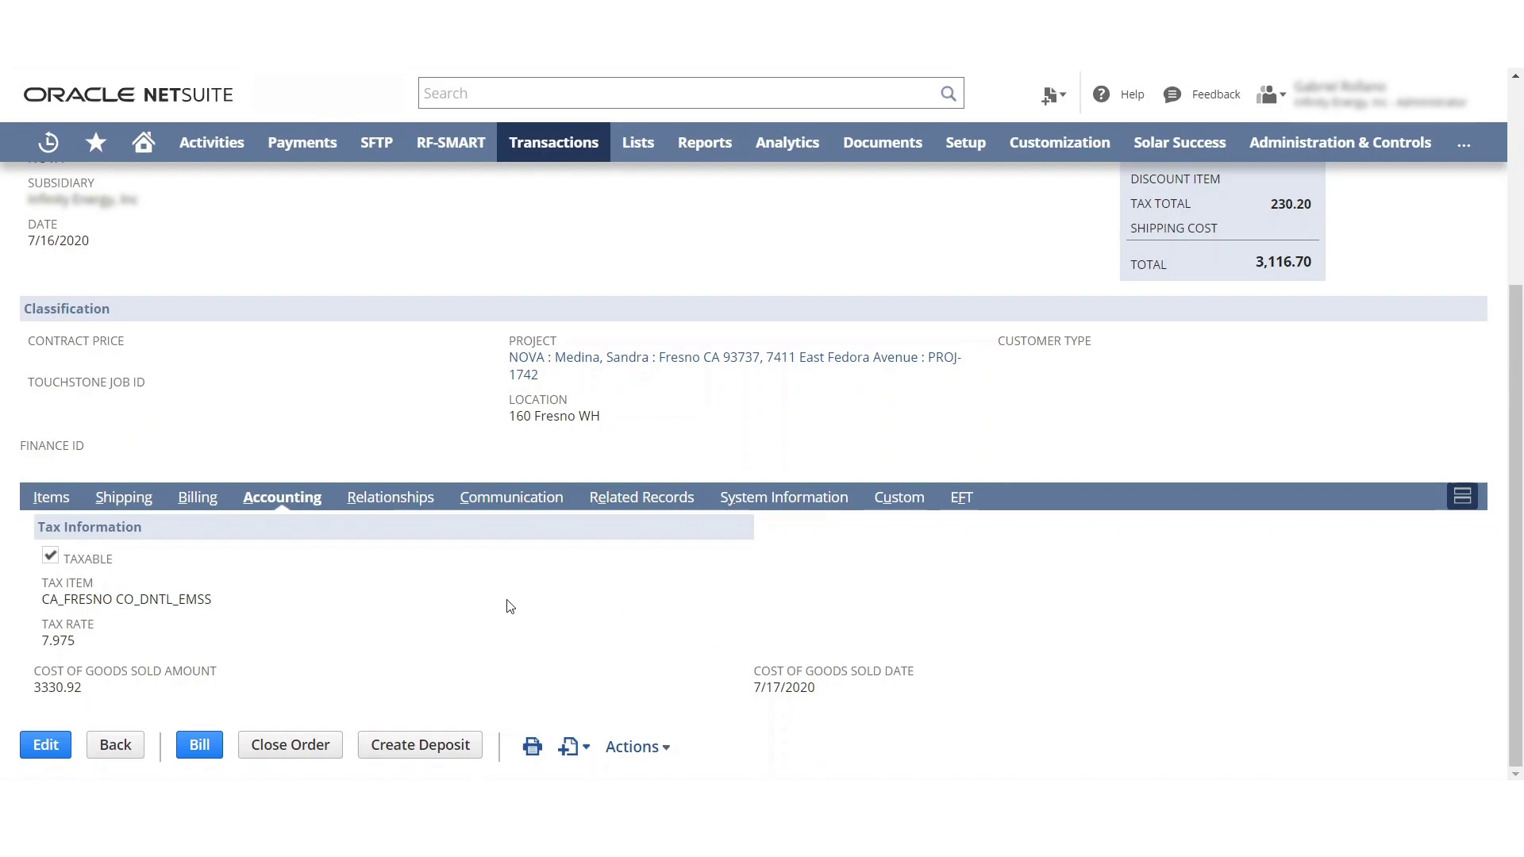
scroll(825, 476, up, 3)
scroll(825, 479, up, 2)
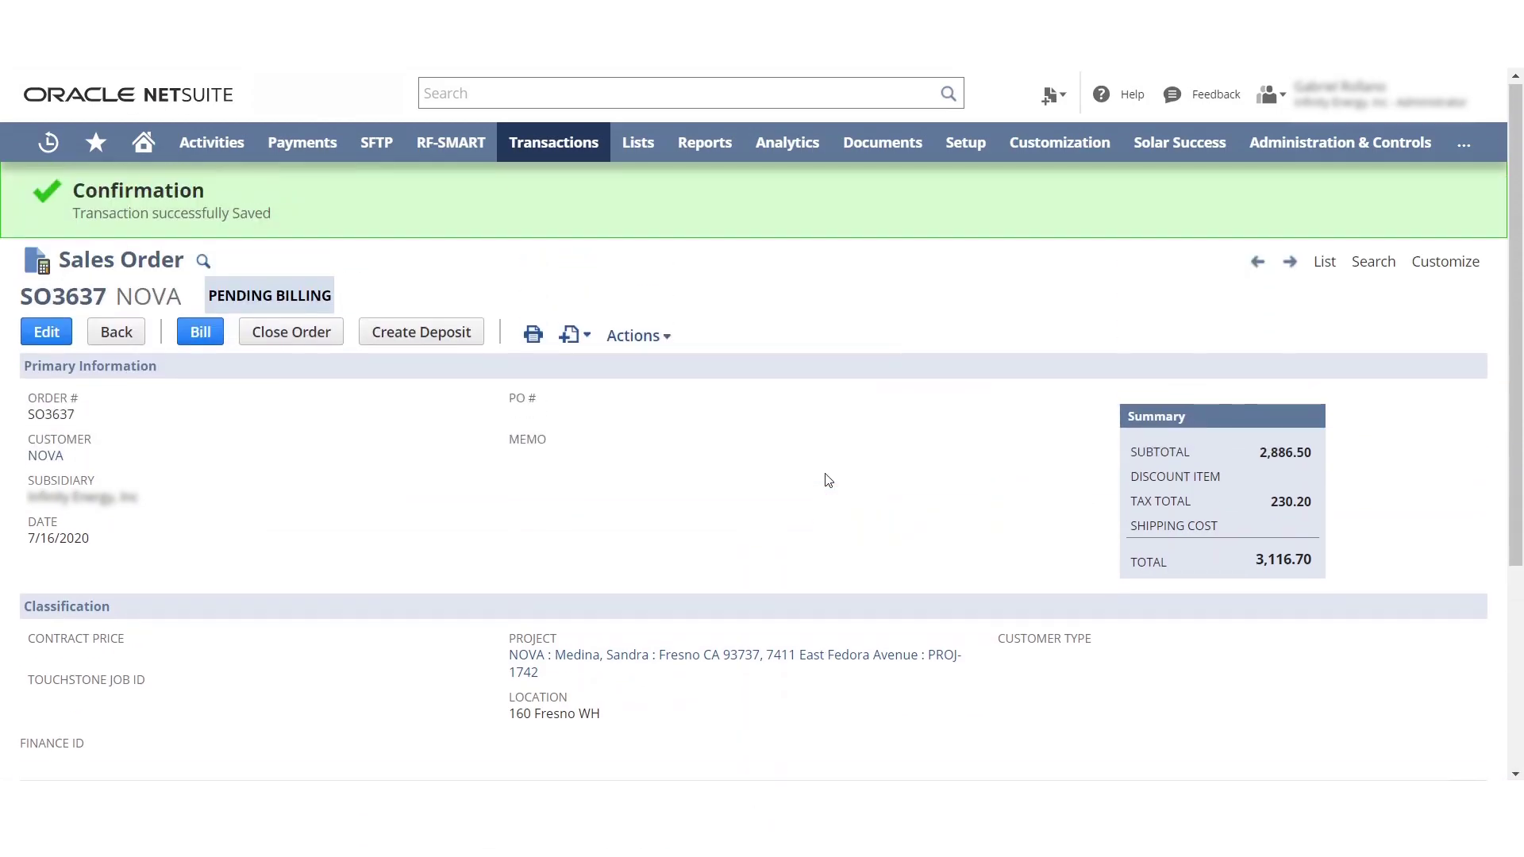
scroll(827, 480, down, 2)
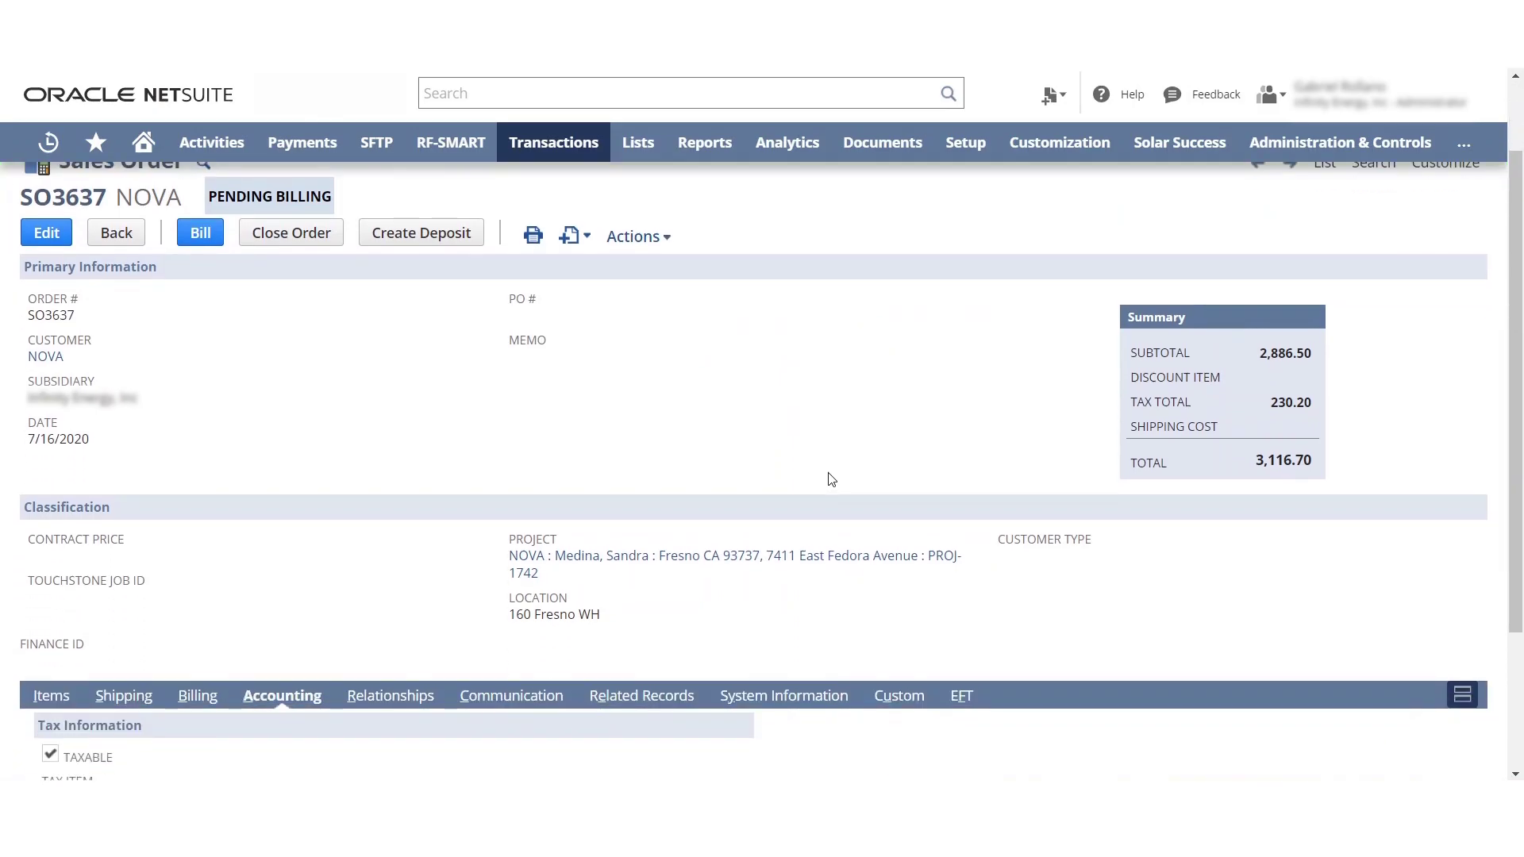
scroll(831, 479, down, 3)
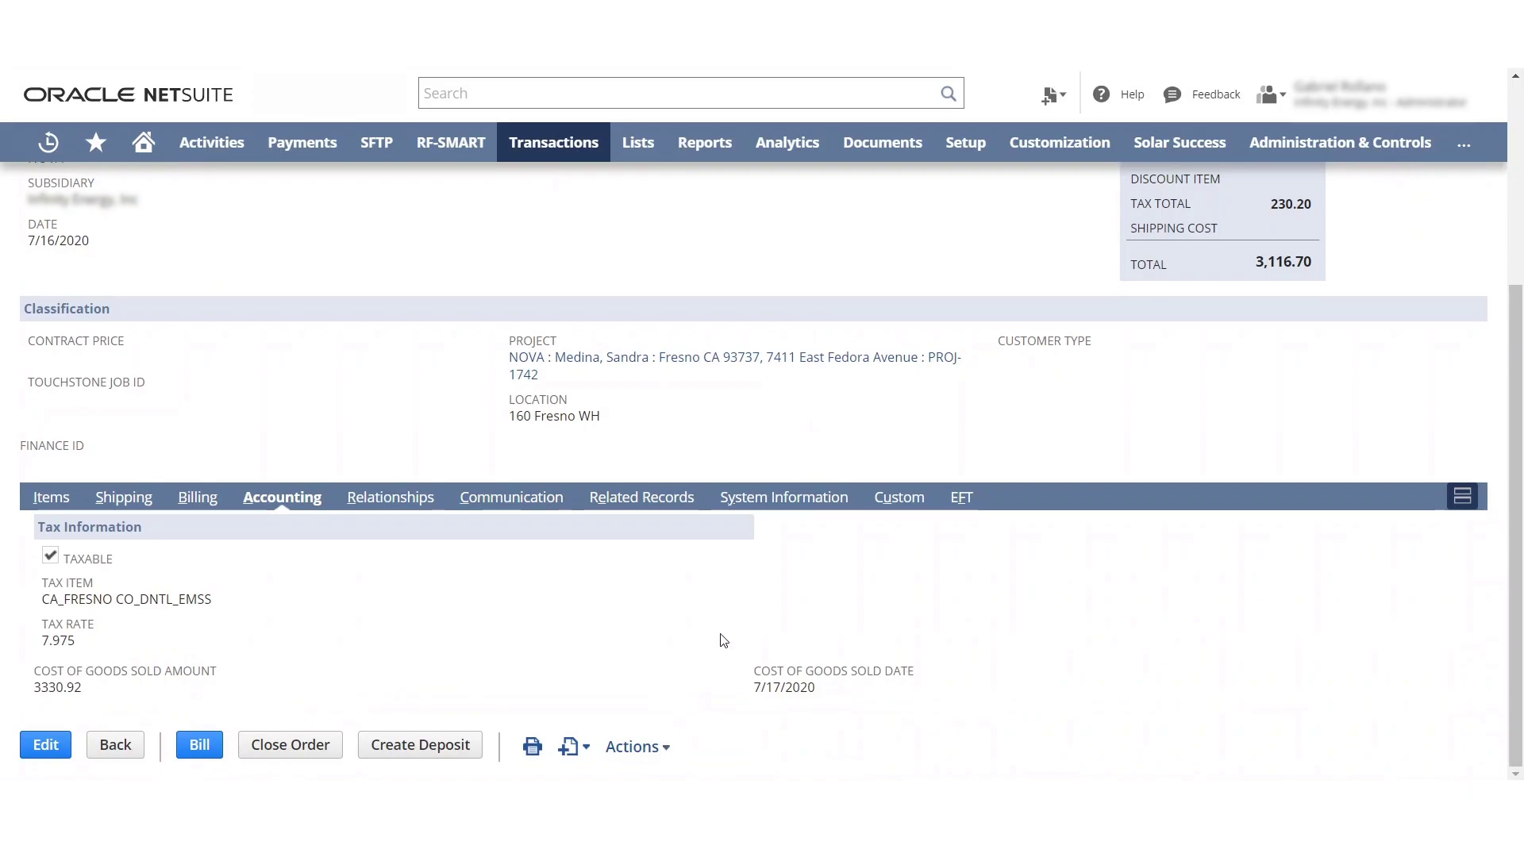
scroll(810, 337, up, 3)
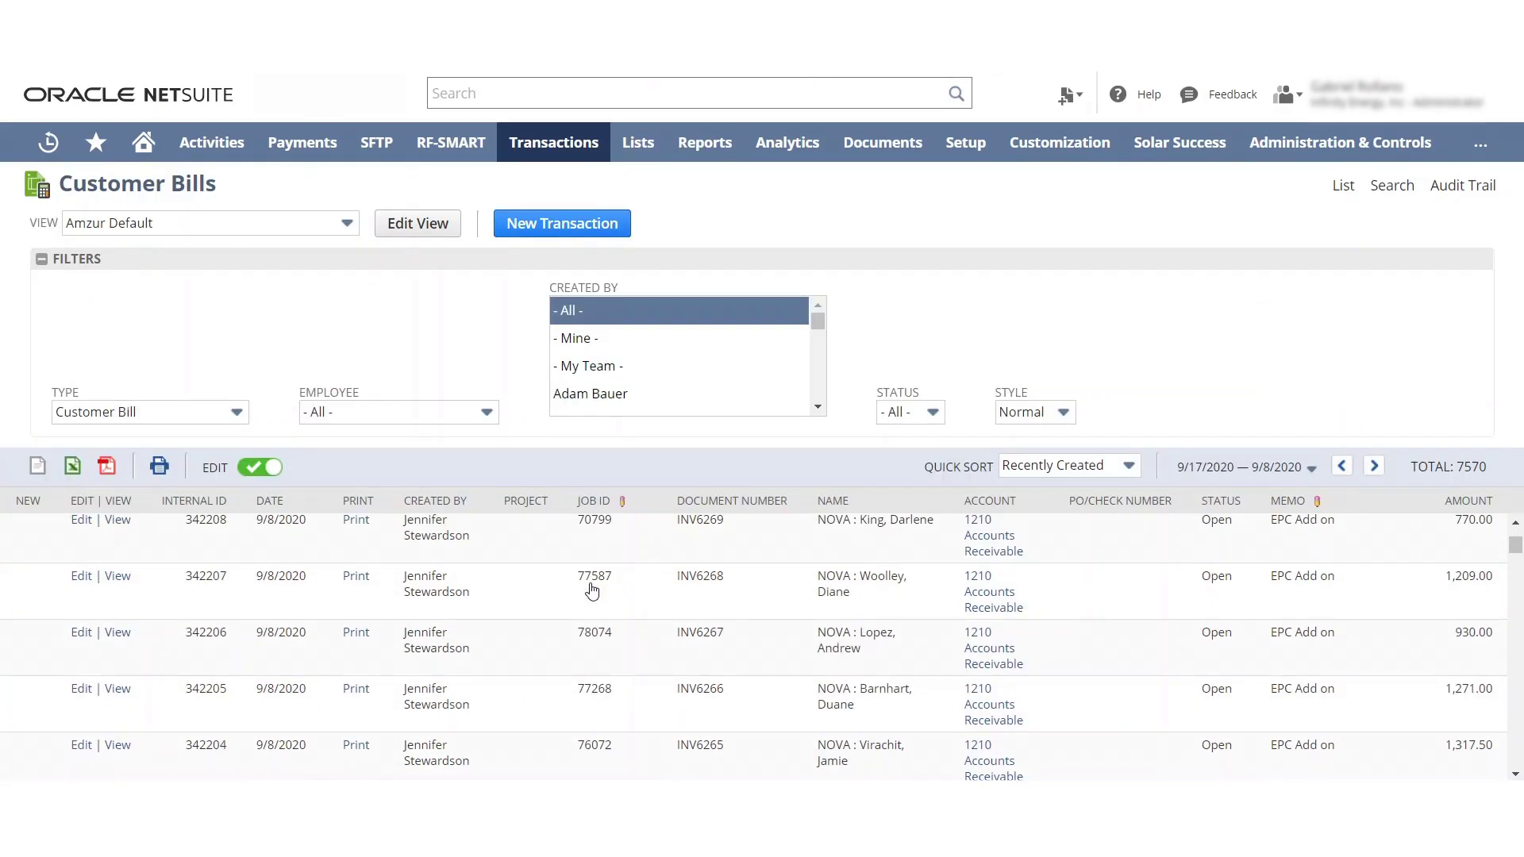
- Open bill INV6250, select its Touchstone Job ID digits, and go to its customer record
scroll(592, 589, down, 10)
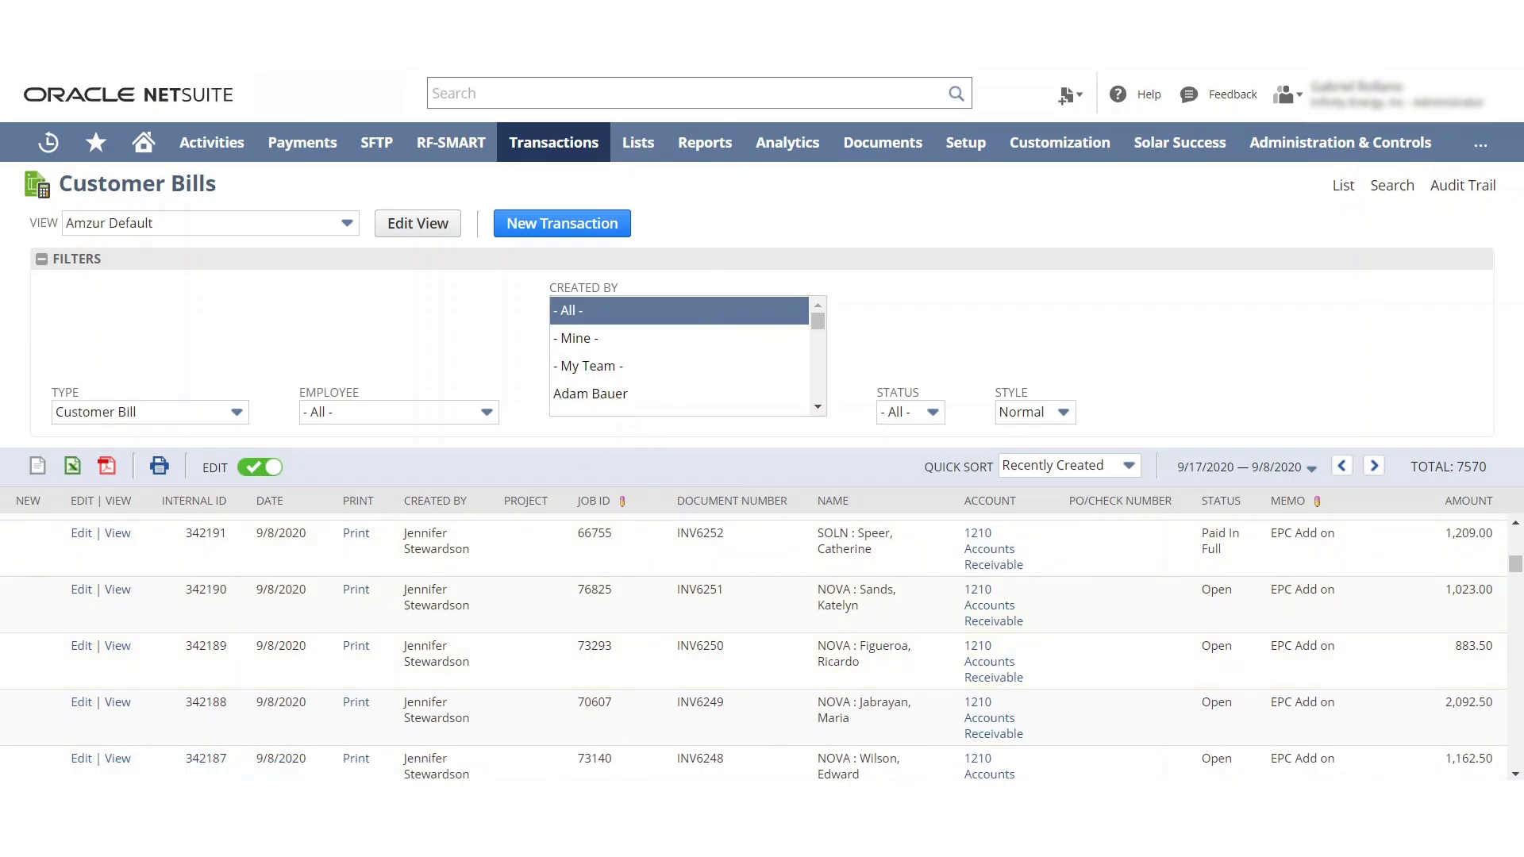
click(117, 646)
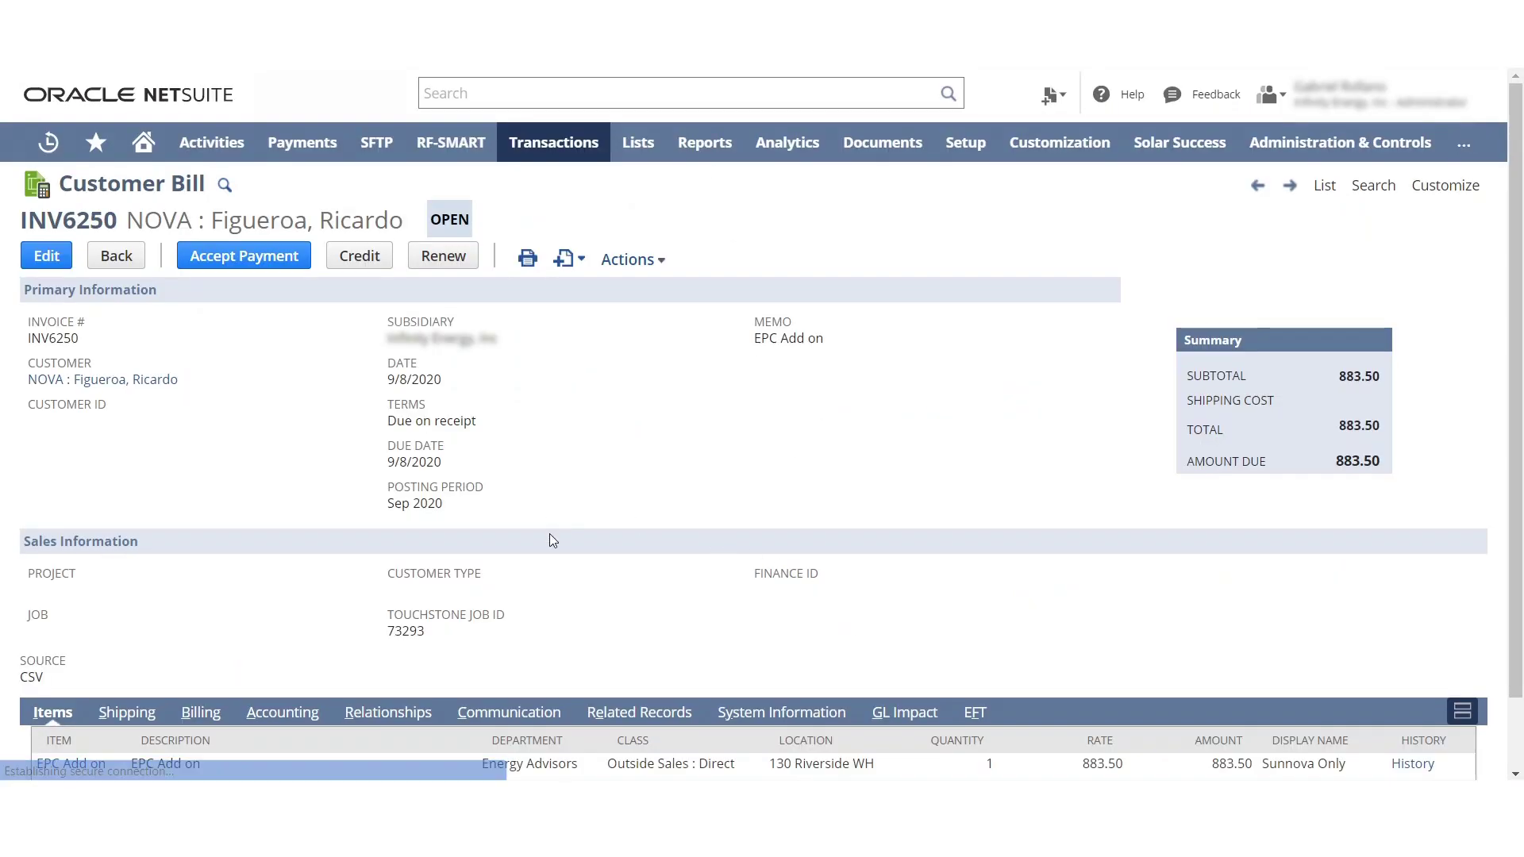
scroll(508, 444, down, 1)
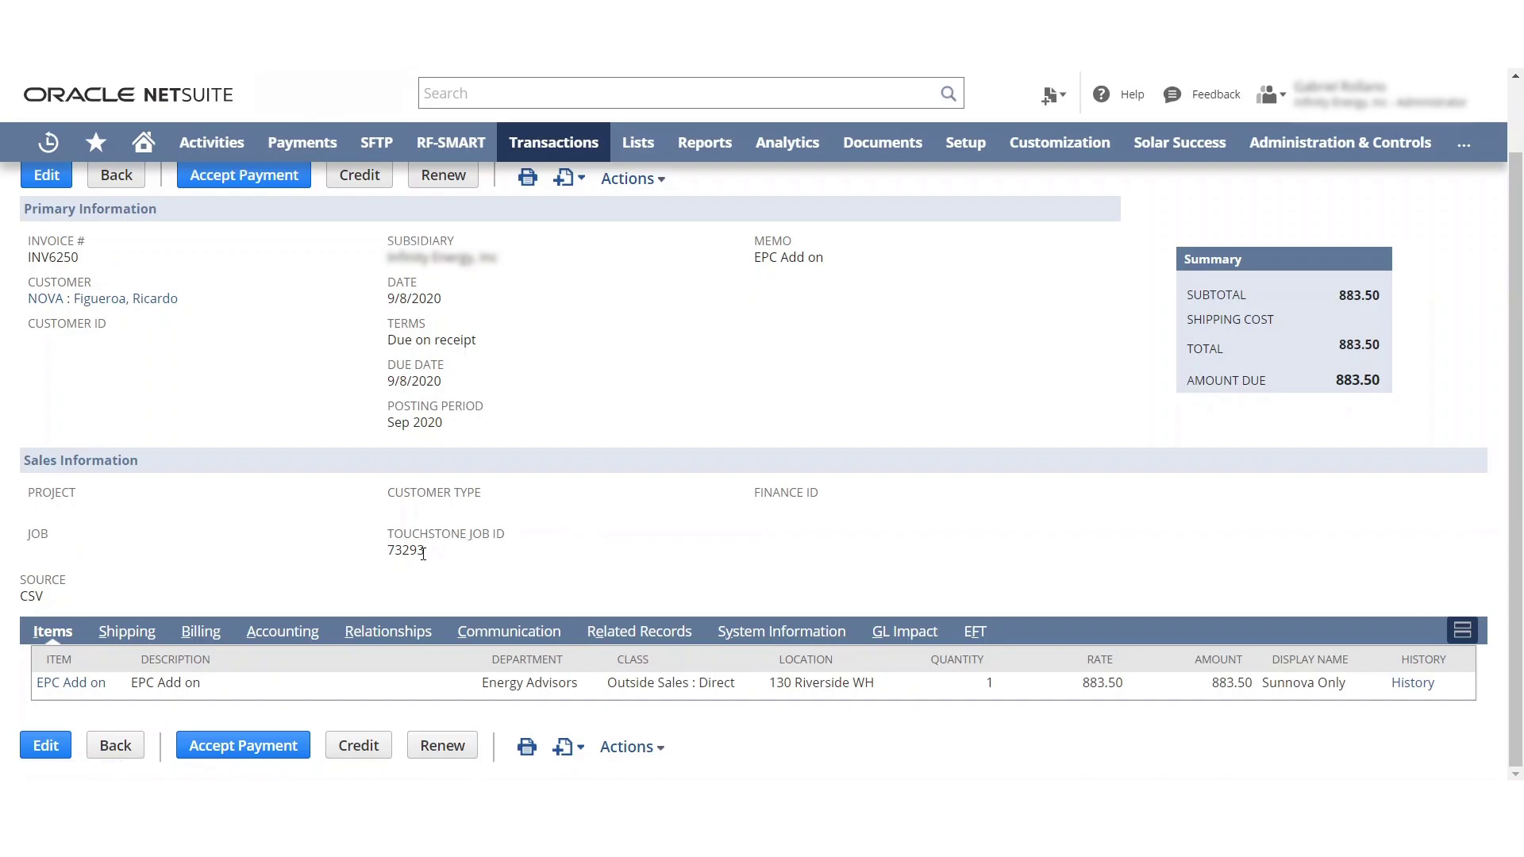
drag(425, 550, 391, 558)
click(40, 298)
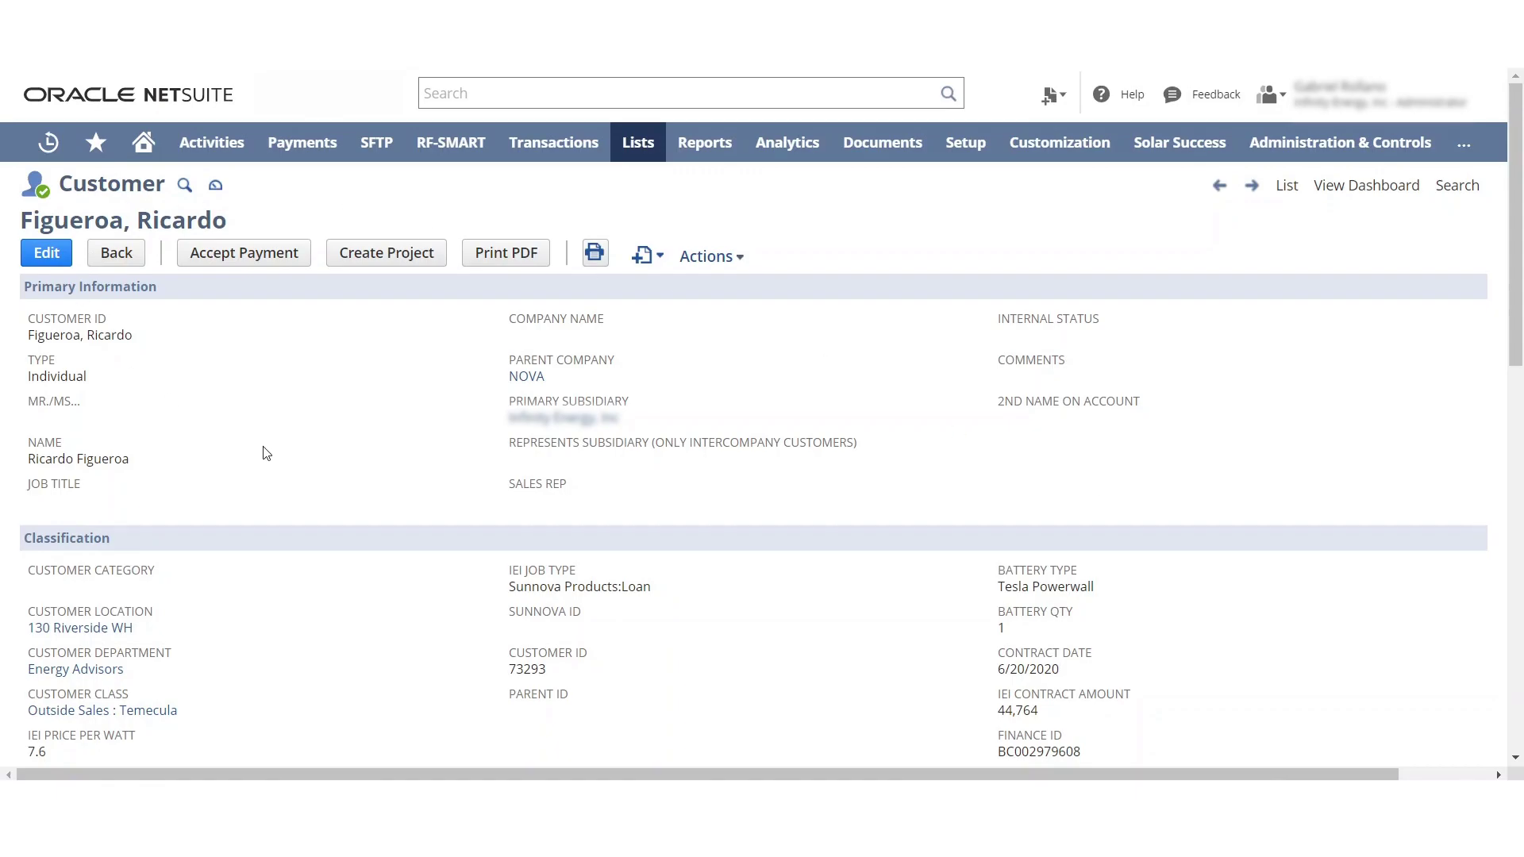
- Scroll through INV6250's customer record showing Sunnova Products:Loan and the Tesla Powerwall battery
scroll(329, 400, down, 12)
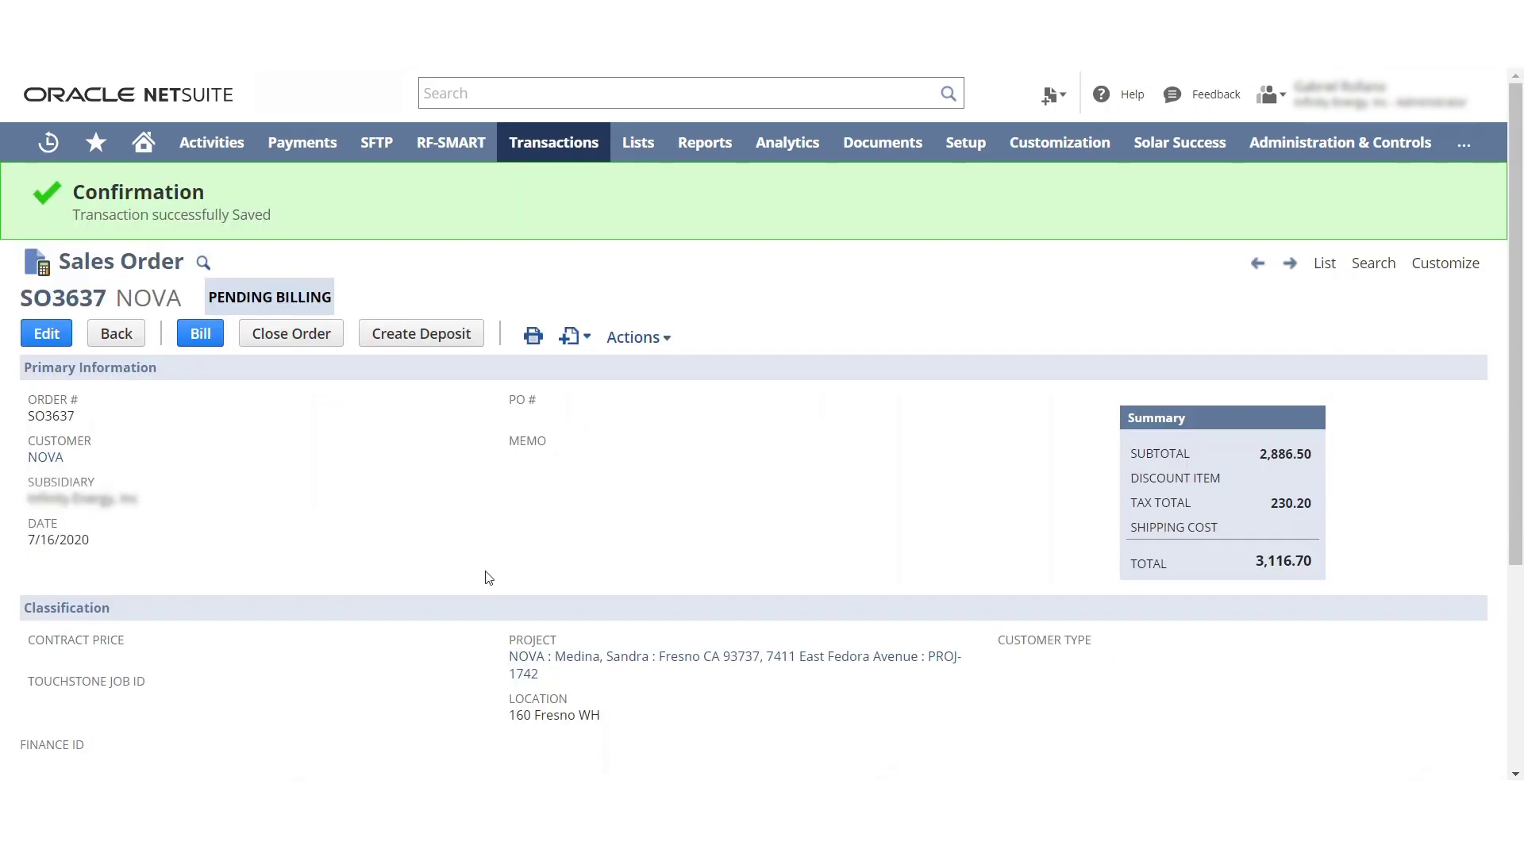
scroll(486, 579, down, 4)
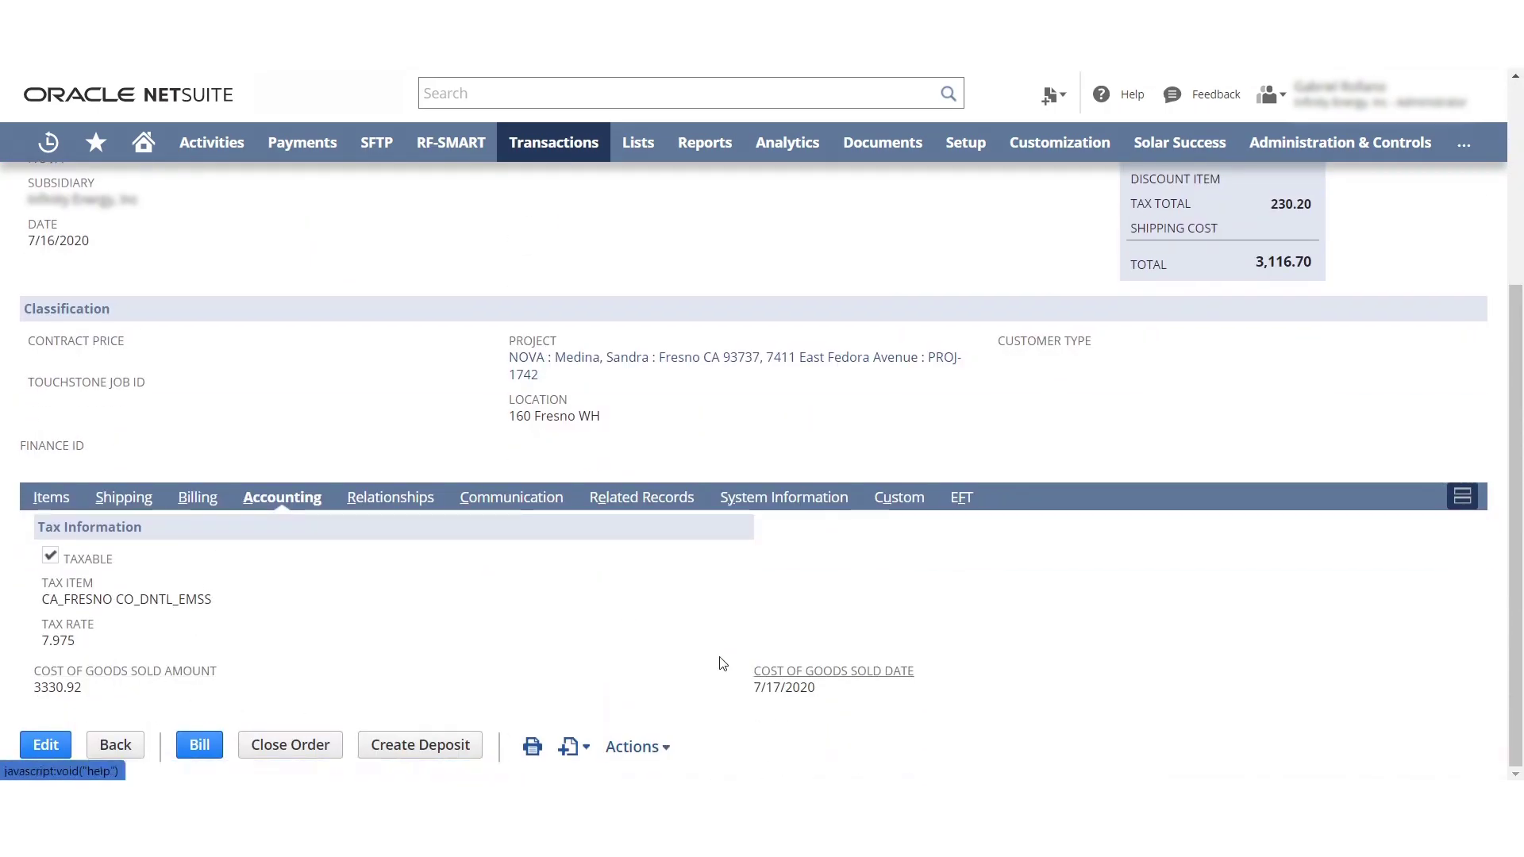